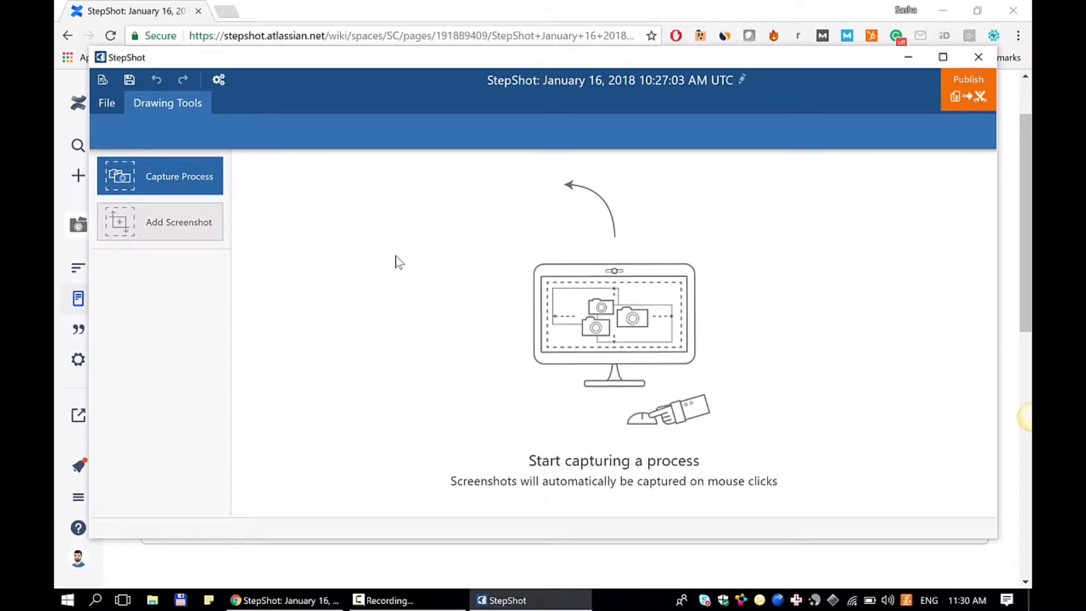
- Minimize the browser, start a process capture, and set its capture mode to record the screen with the recorder panel moved aside
click(942, 12)
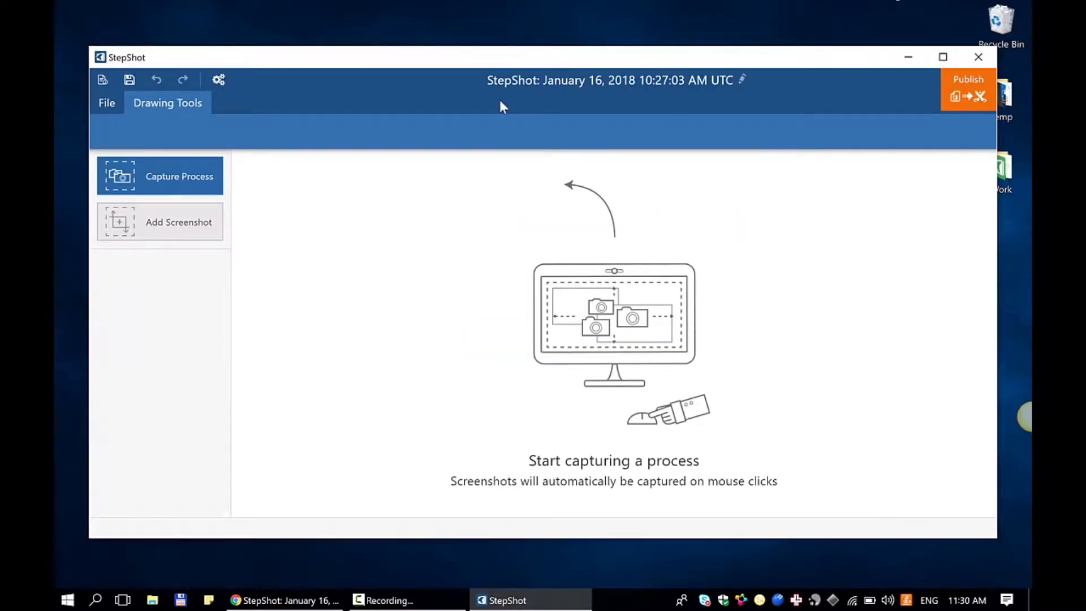
click(178, 171)
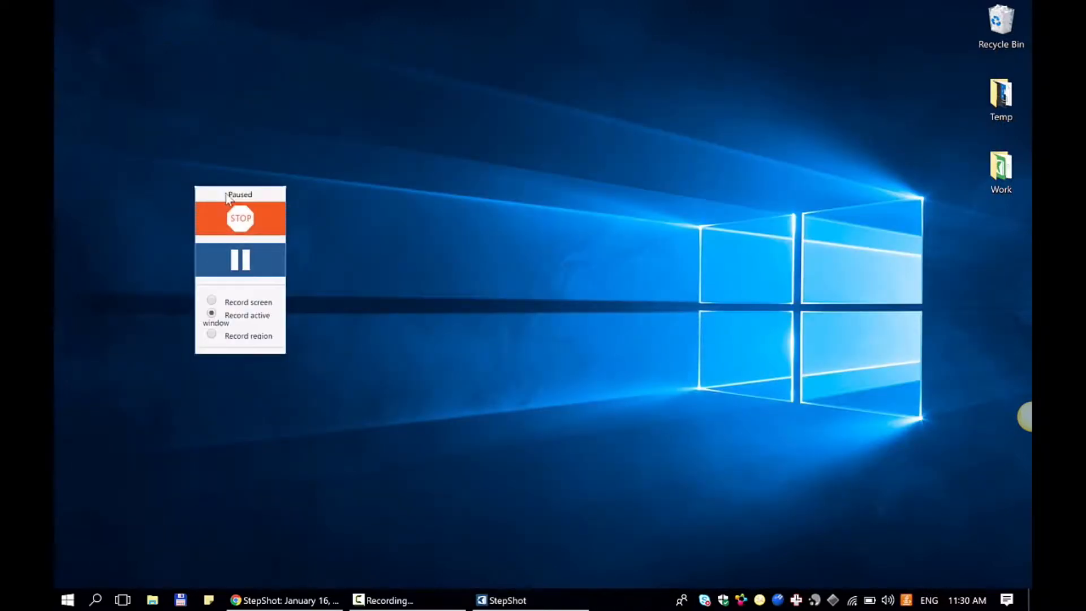
drag(243, 193, 919, 219)
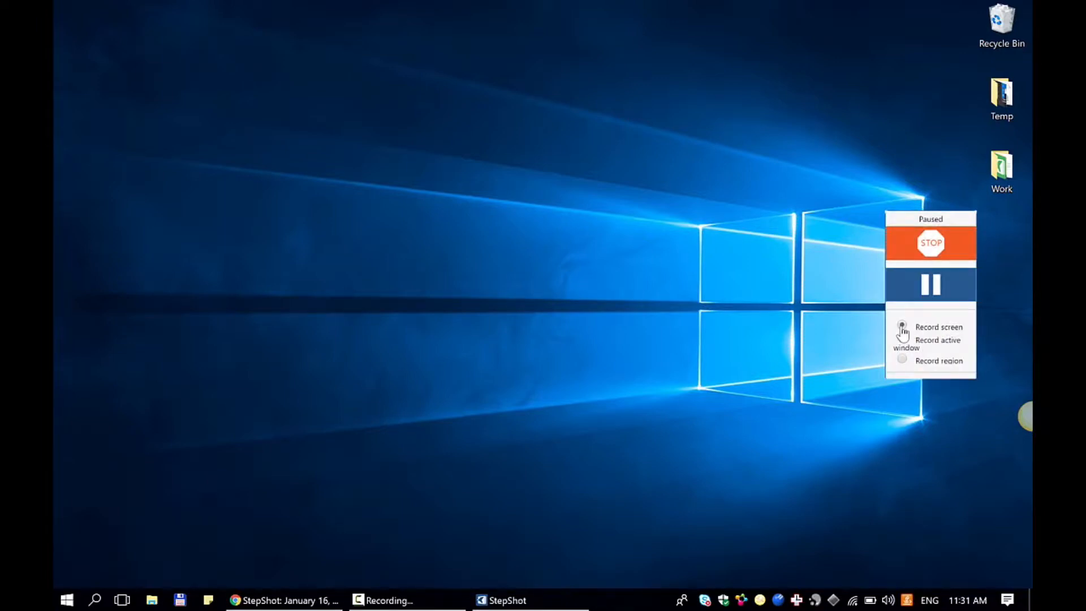
click(902, 359)
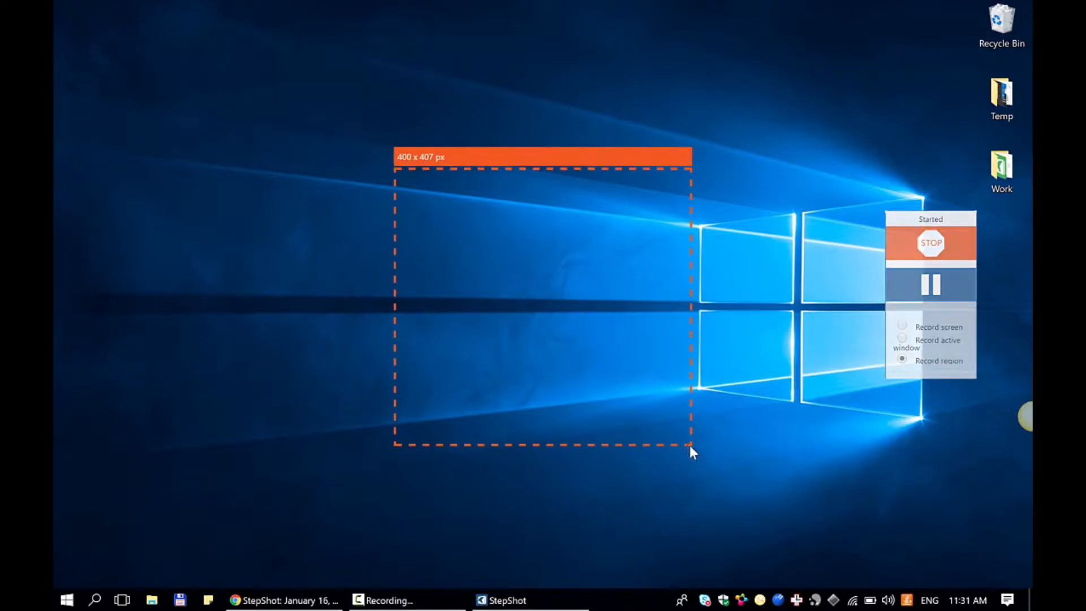
click(902, 339)
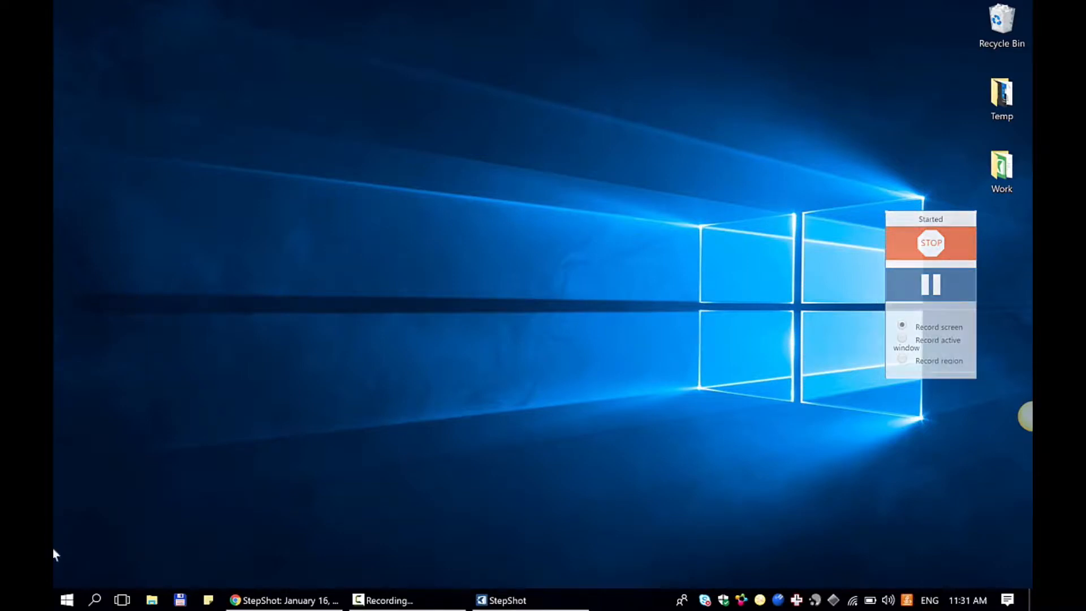
- Capture opening Control Panel through a Start search for "contr" and moving its window clear of the recorder panel
click(67, 600)
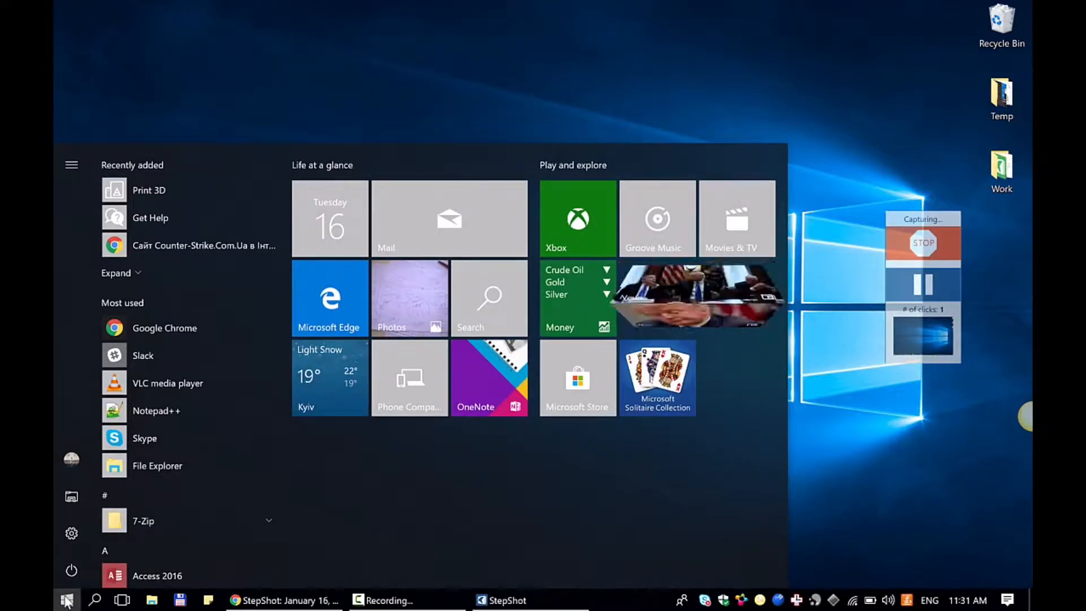
text(contr)
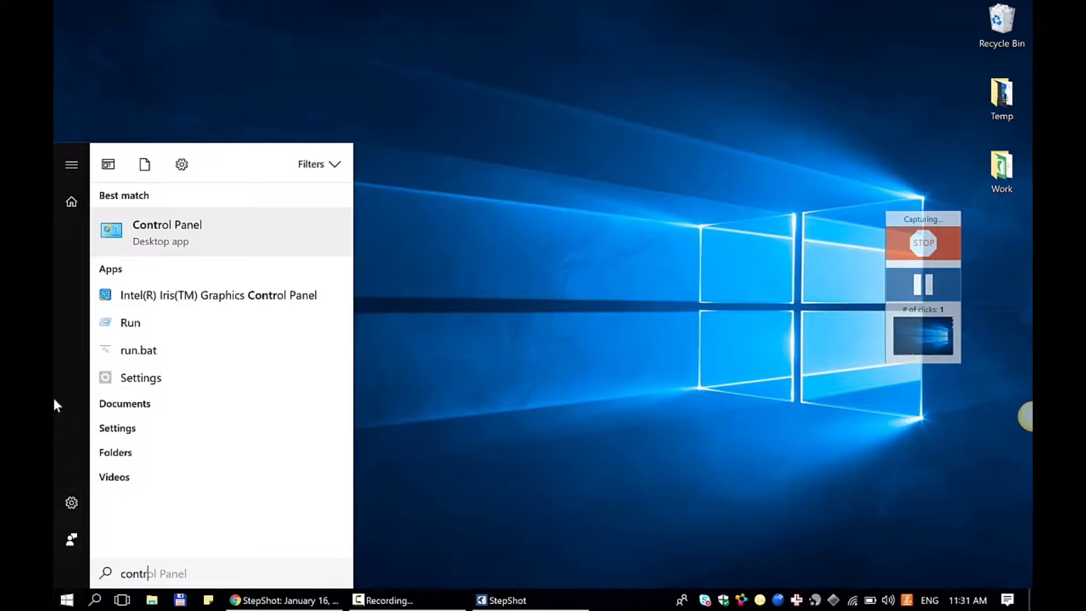
click(184, 231)
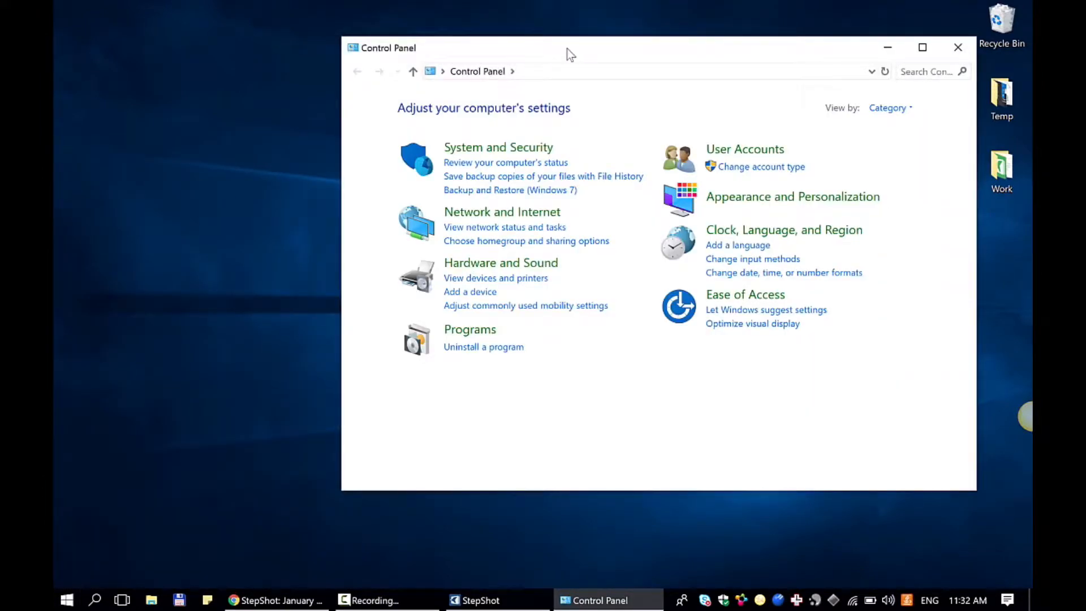
drag(567, 49, 399, 65)
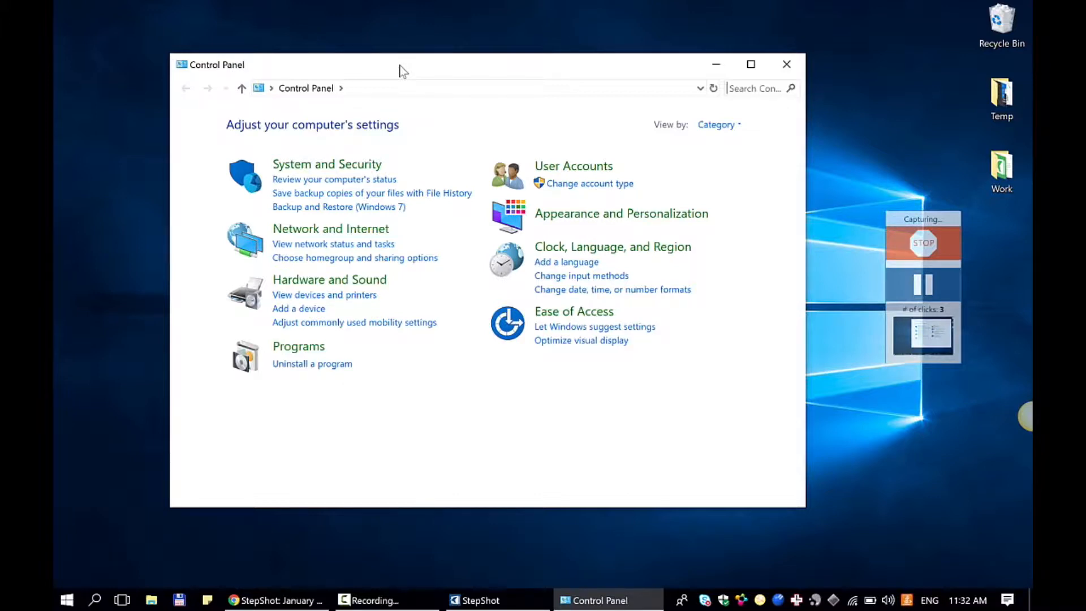
- Pause the running capture and resume it
click(931, 290)
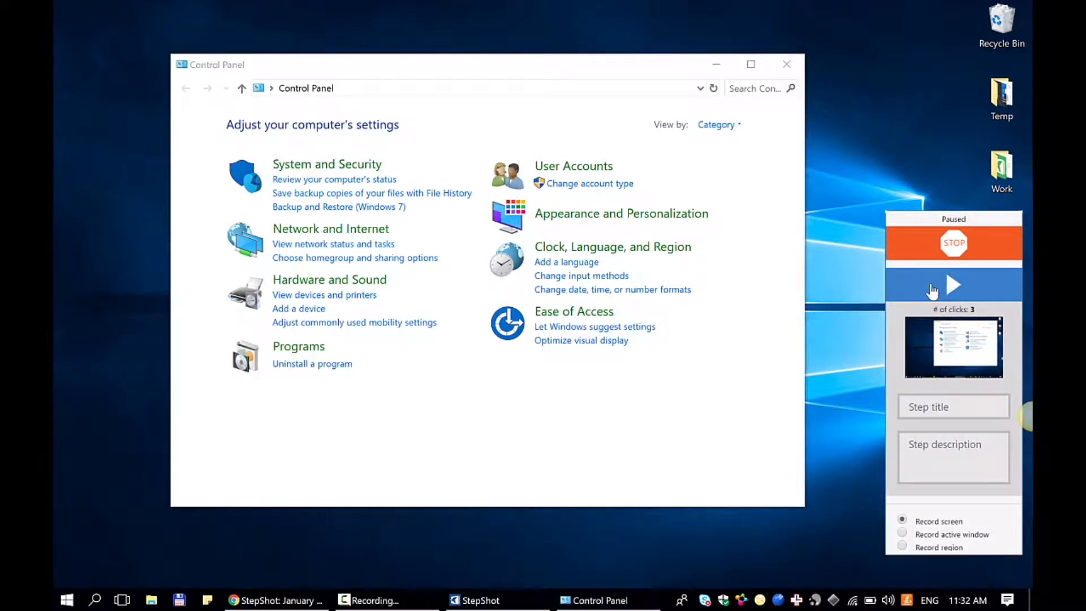
click(932, 290)
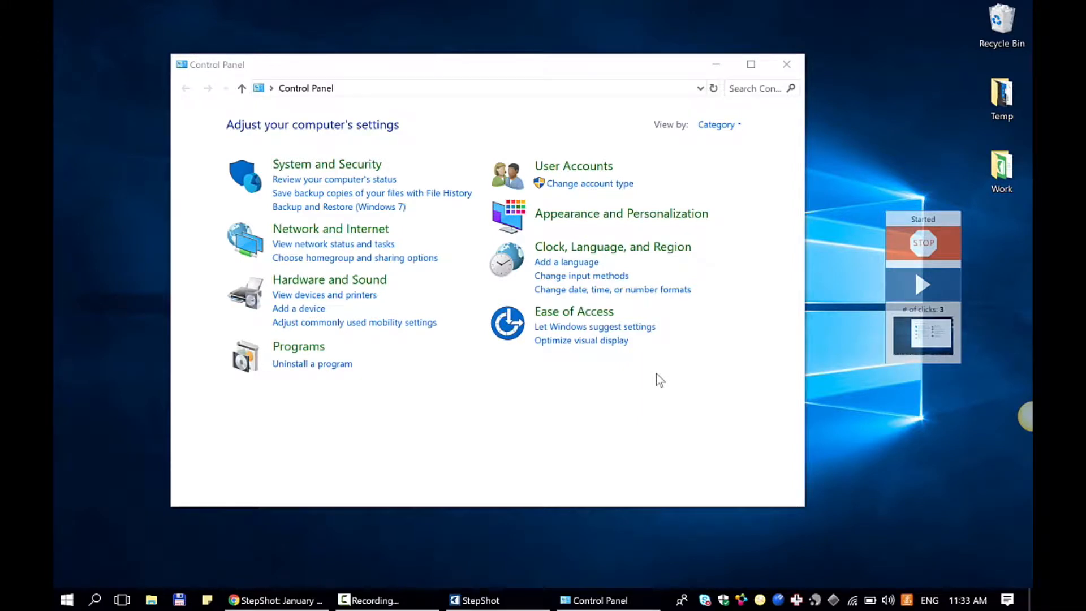
click(941, 290)
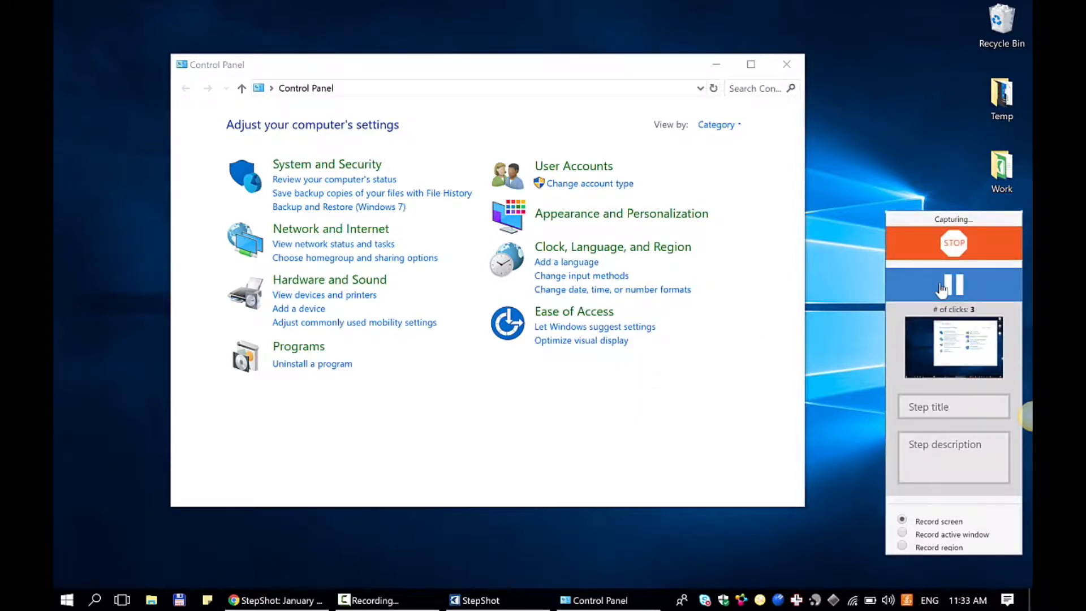
- Capture opening the language preferences and returning to the Control Panel home, and switch the capture mode to active window
click(560, 264)
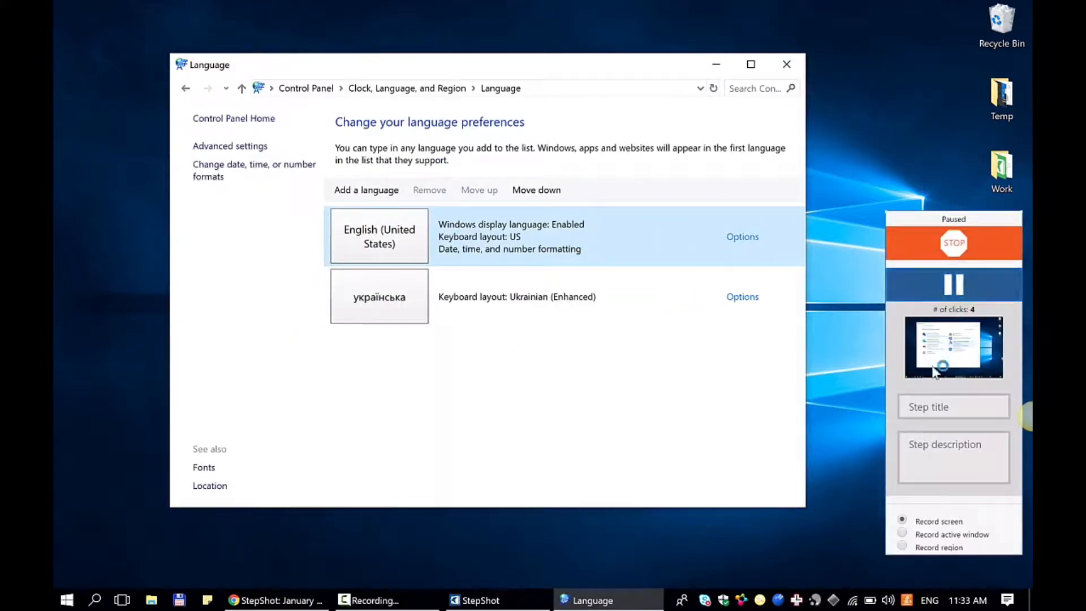
click(185, 88)
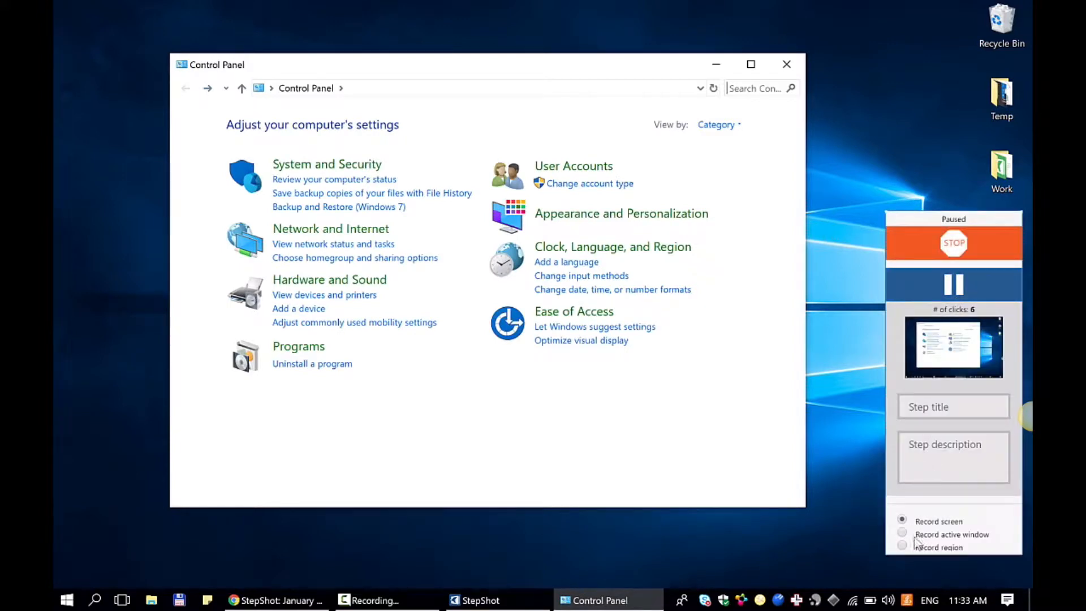
click(903, 533)
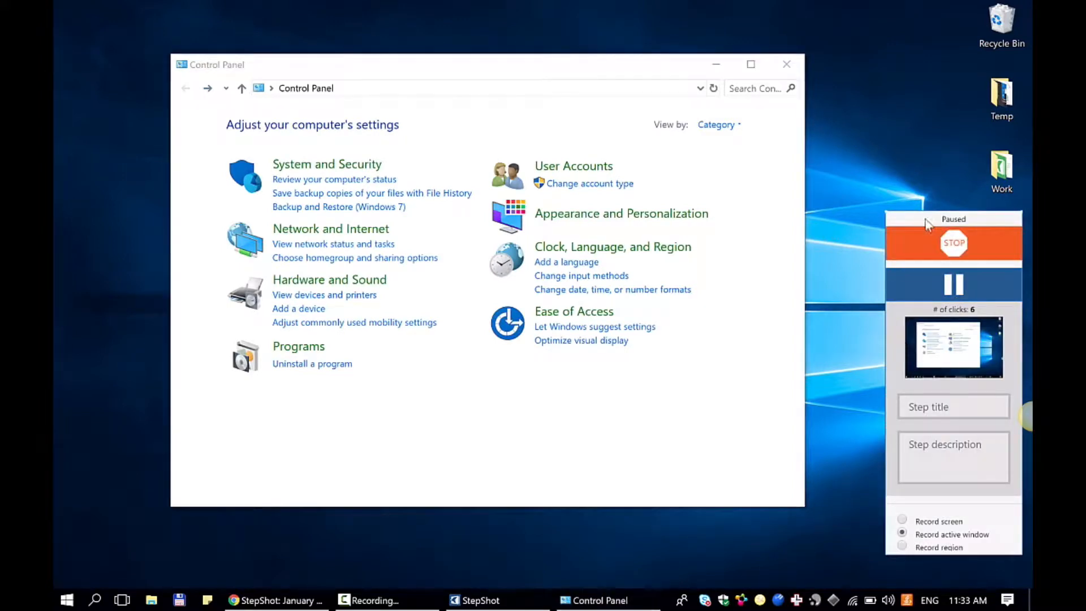
- Capture adding Irish (Gaeilge) to the Windows language list
click(569, 264)
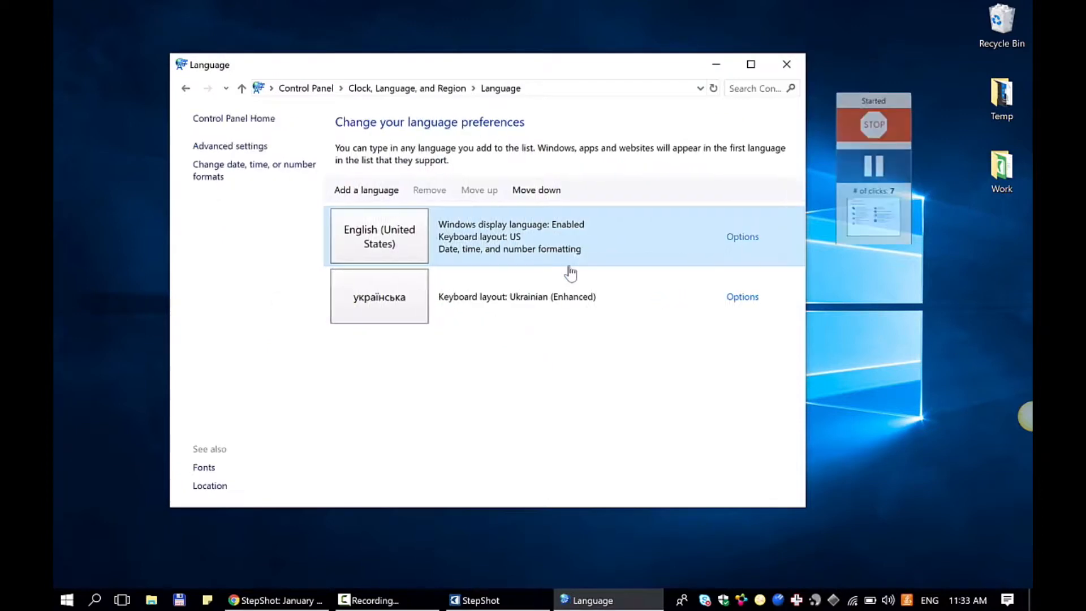
click(394, 191)
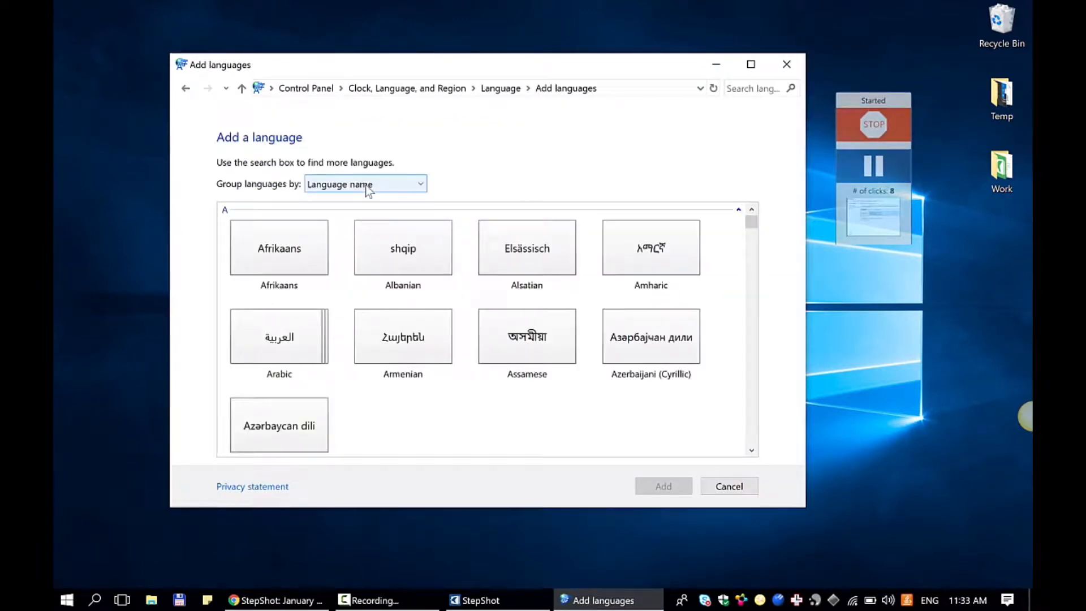
scroll(403, 371, down, 10)
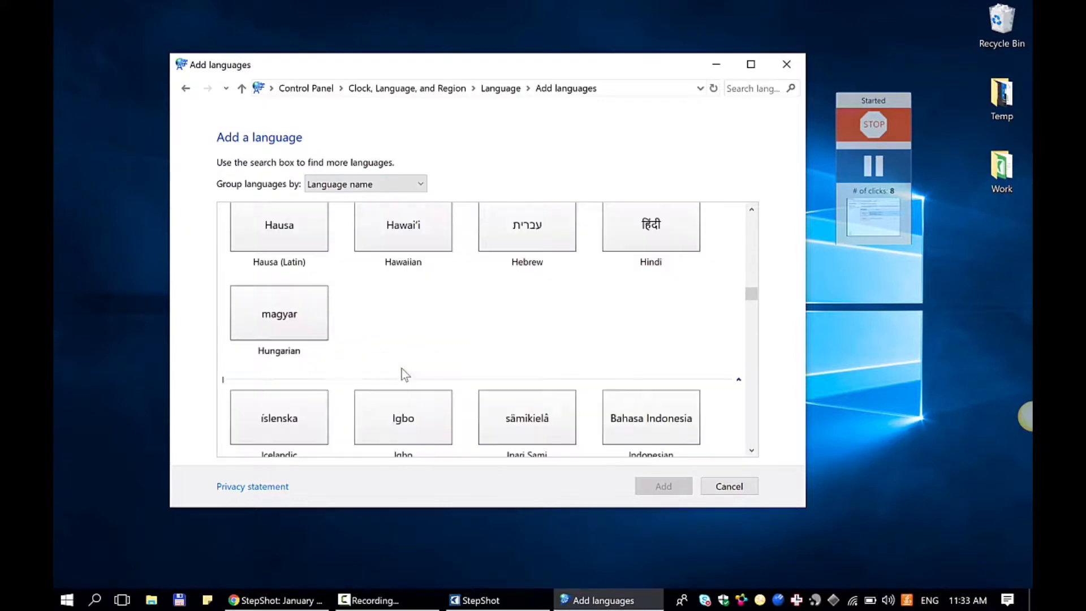
scroll(405, 375, down, 5)
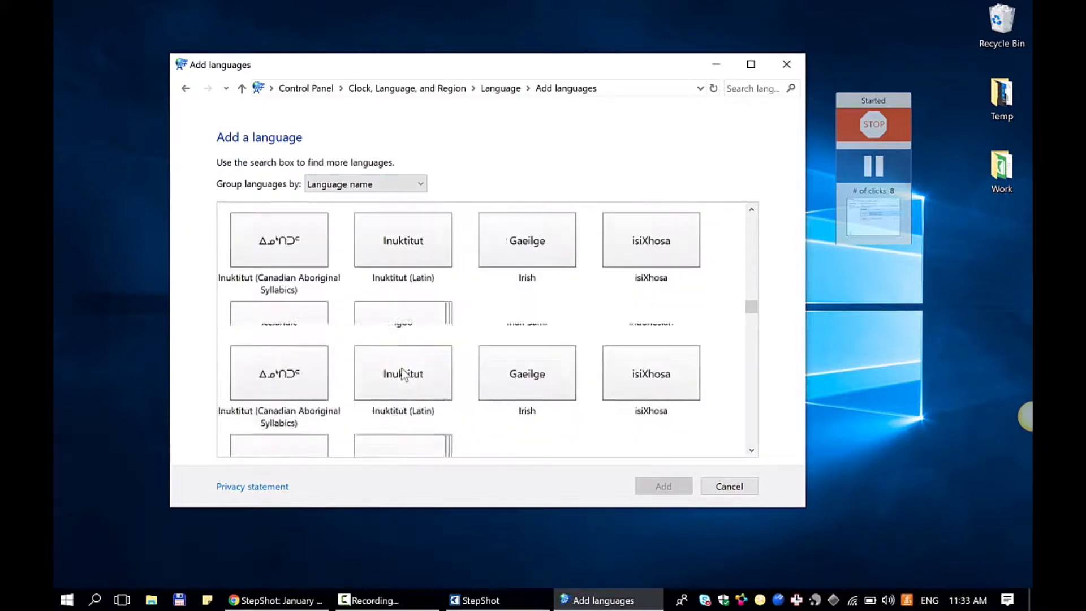
click(524, 262)
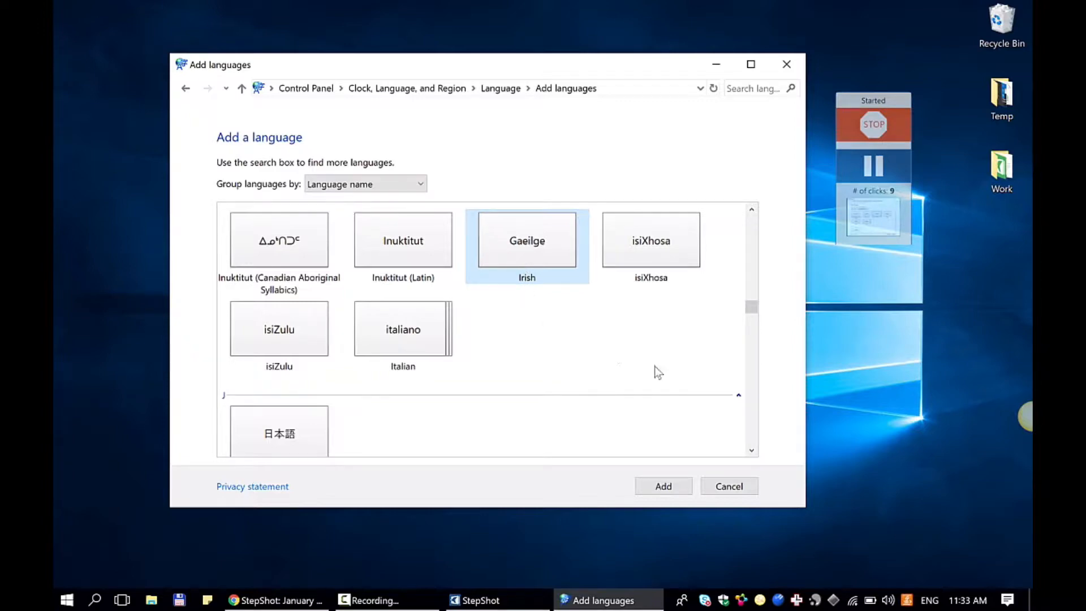
click(663, 485)
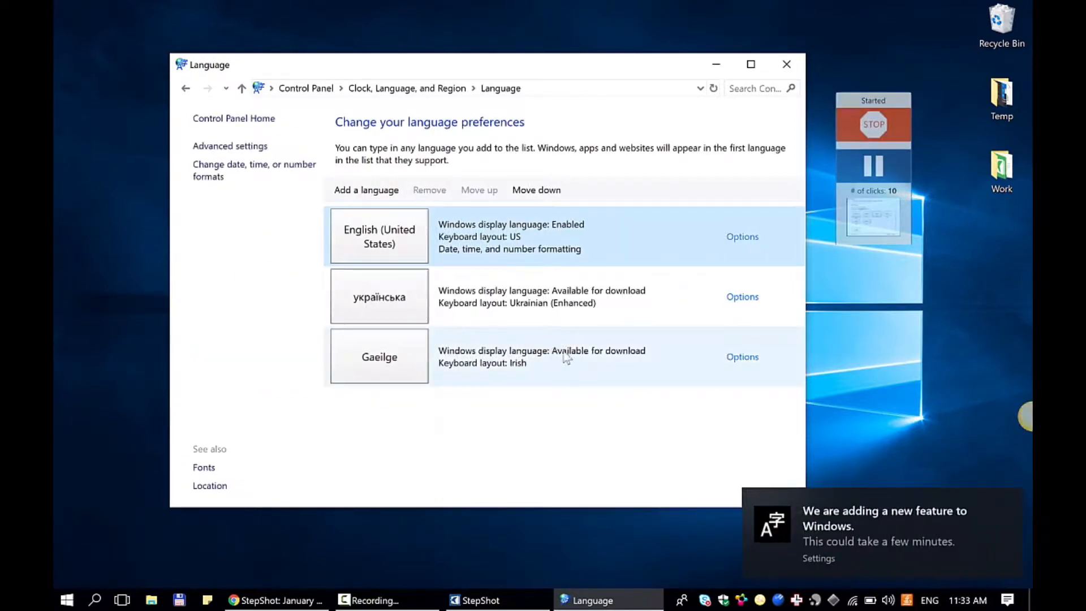
- Capture removing Gaeilge from the Windows language list
click(567, 358)
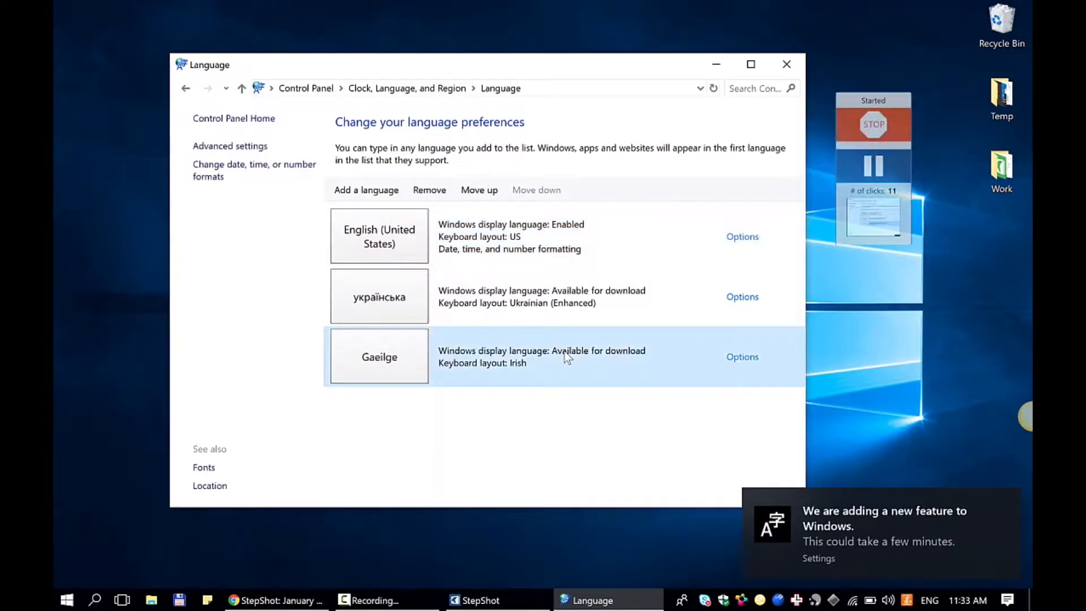
double_click(632, 366)
click(433, 190)
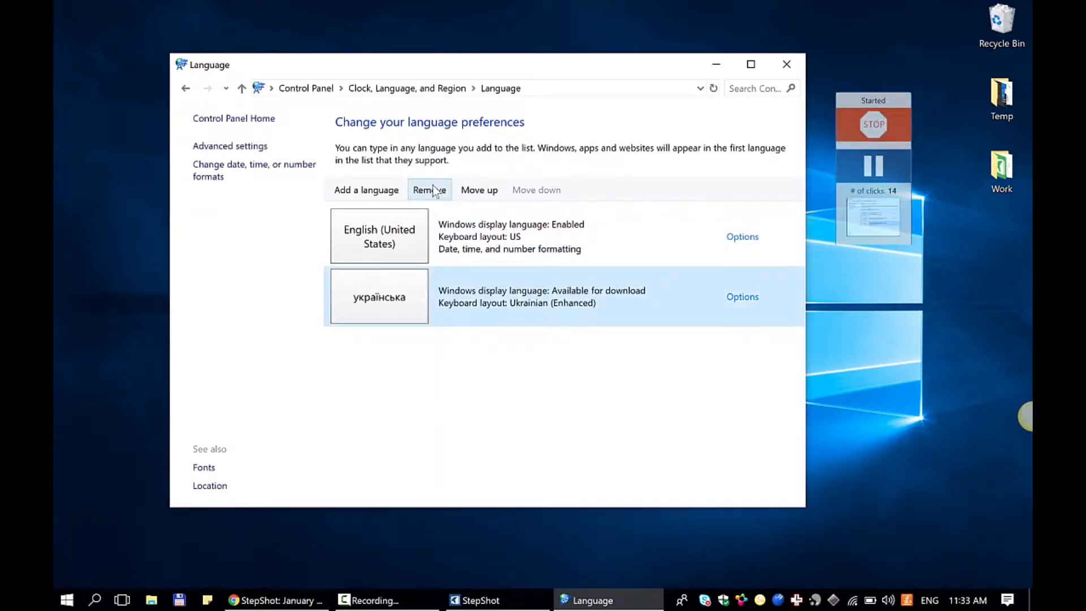
- Title the last captured step "Important Context", describe it as "To be revised later", and stop the capture
mouse_move(843, 221)
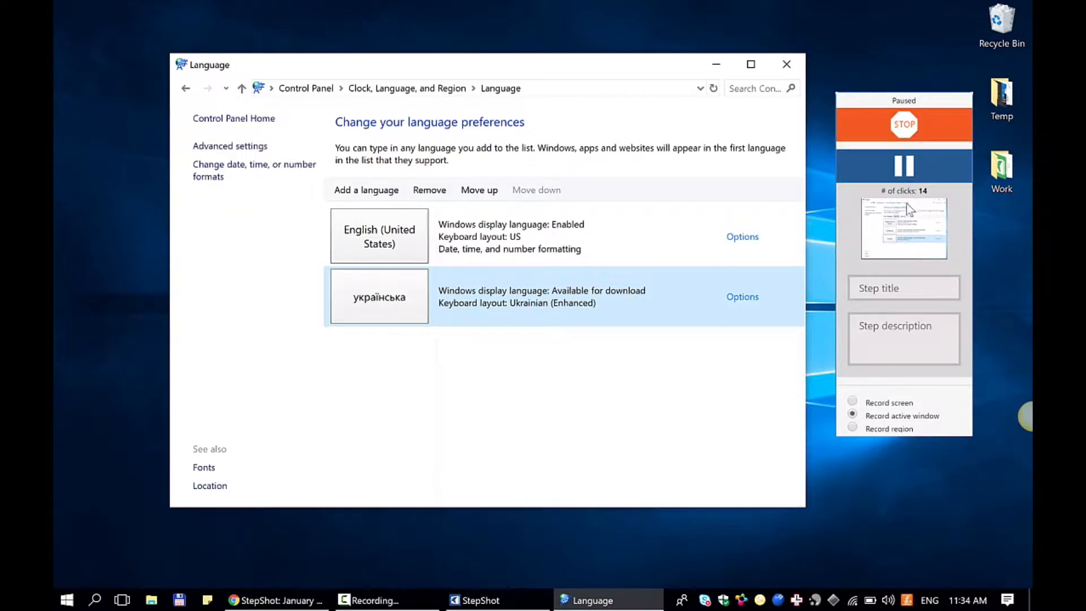
click(871, 291)
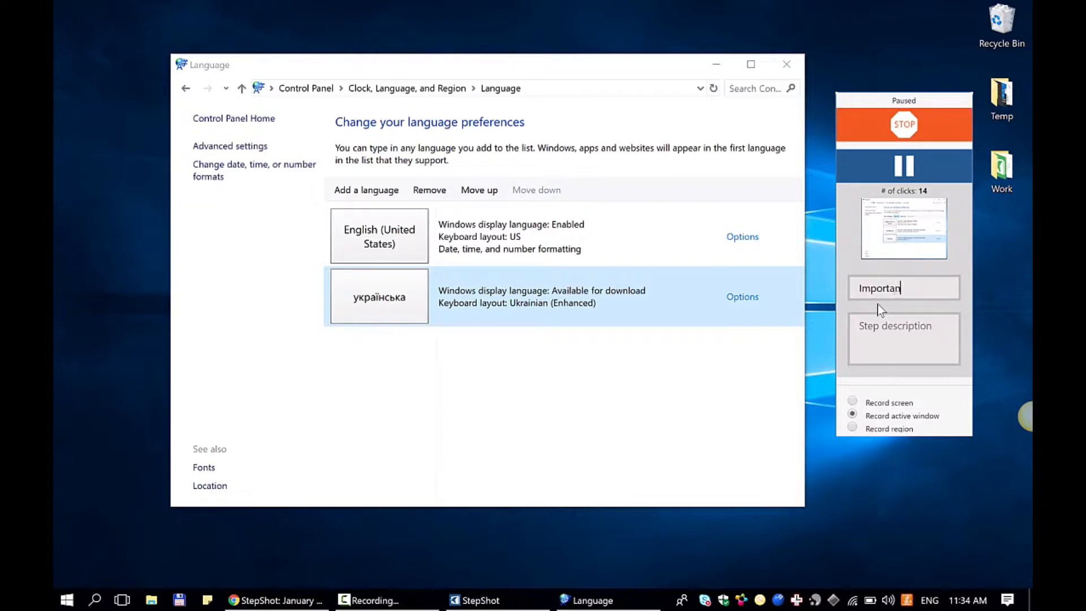
text(t Context)
click(896, 351)
text(To be revised later)
click(886, 132)
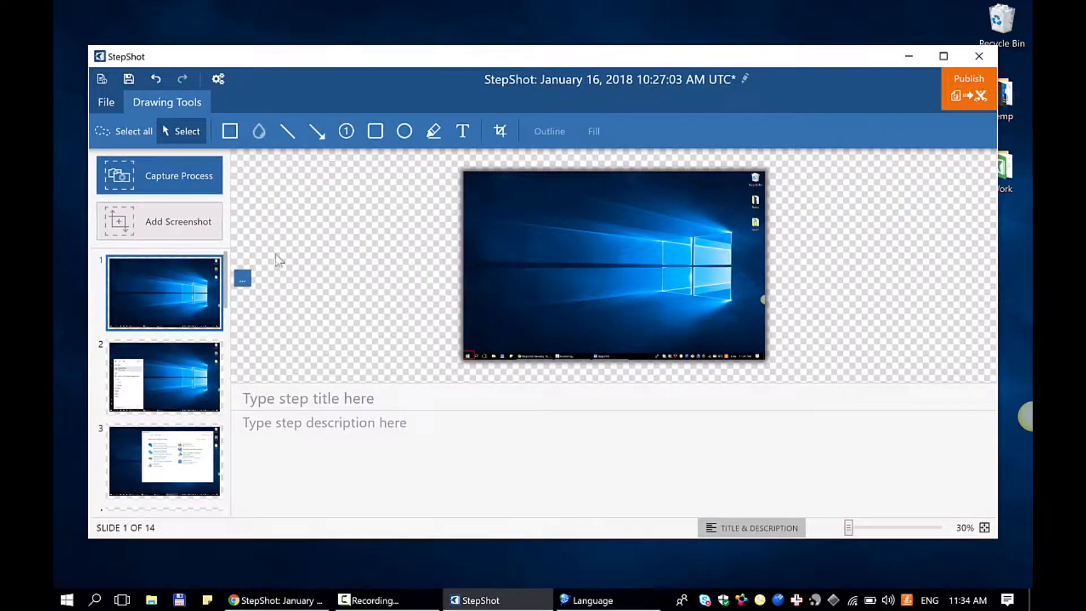
- Maximize the editor and look through the captured slides, viewing the first screenshot at 100%
double_click(569, 56)
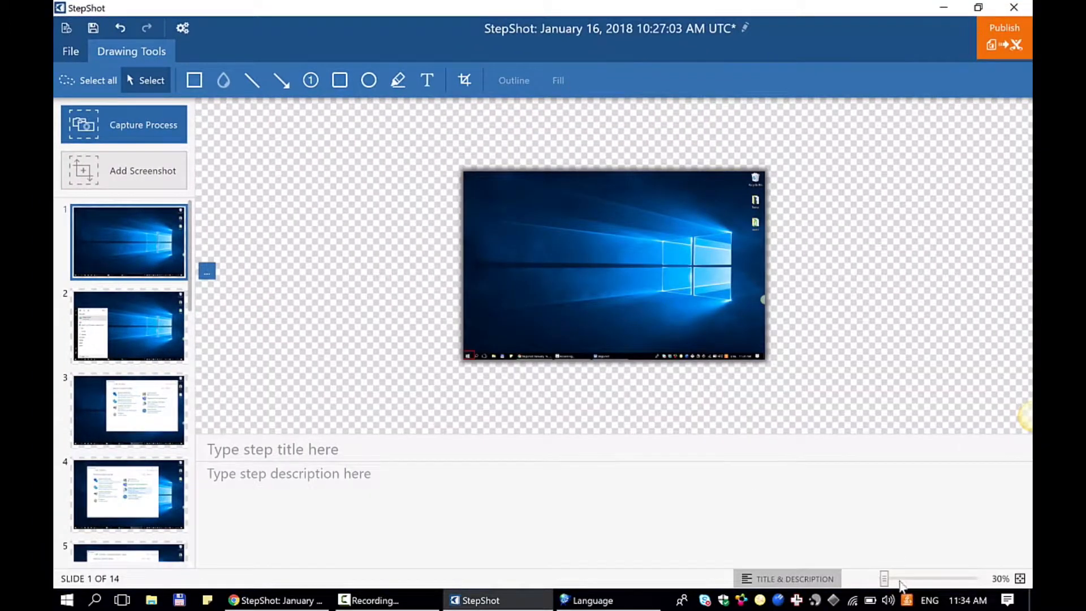
mouse_move(884, 578)
mouse_down()
mouse_move(902, 579)
mouse_move(893, 578)
mouse_up()
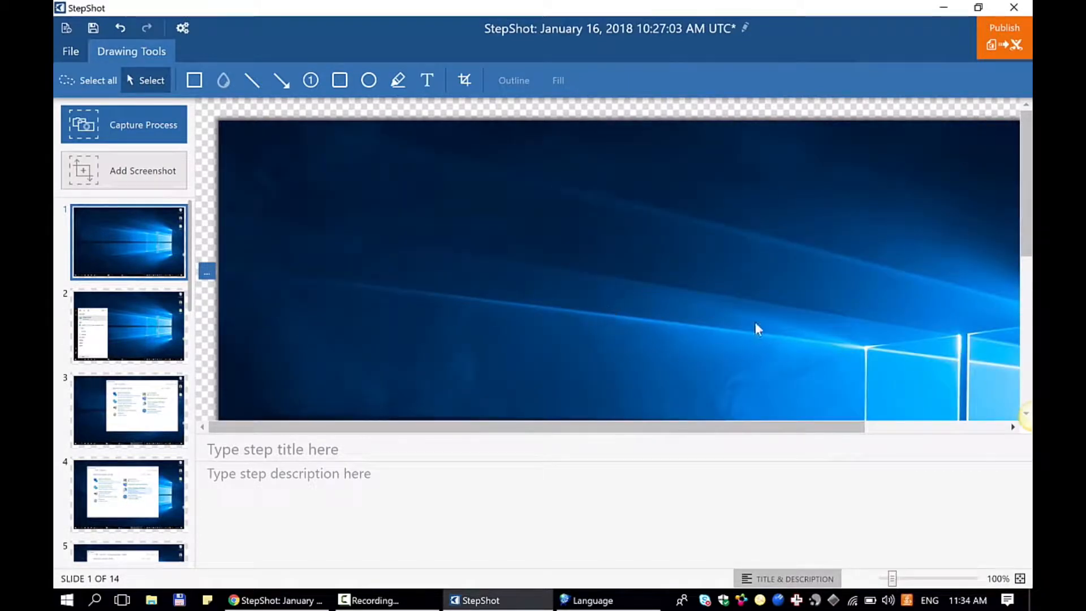
scroll(755, 322, down, 5)
scroll(754, 320, right, 3)
scroll(755, 320, up, 5)
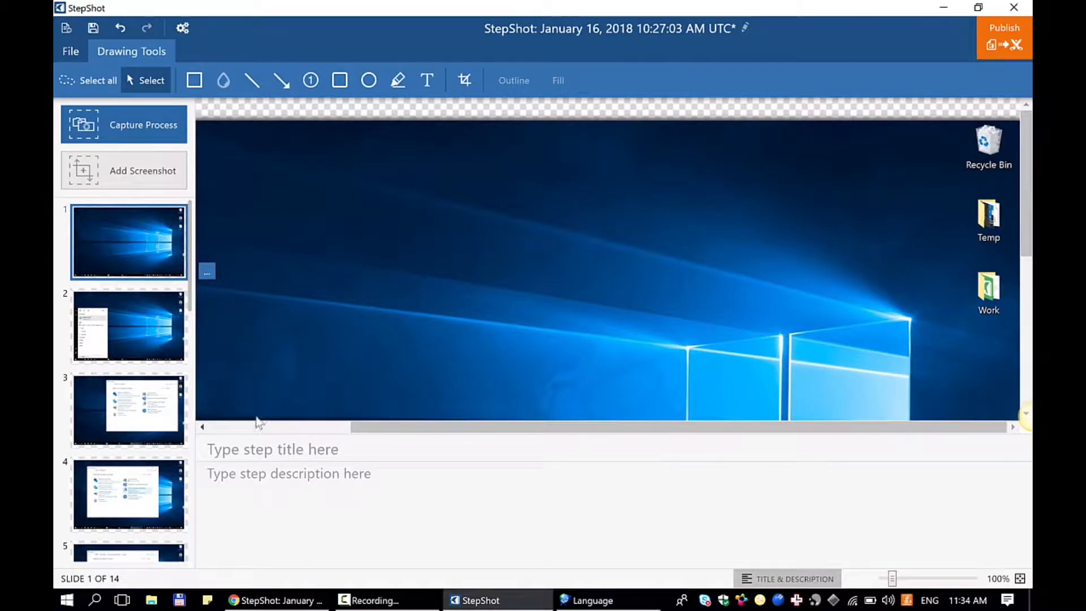
scroll(120, 278, down, 3)
scroll(121, 279, down, 13)
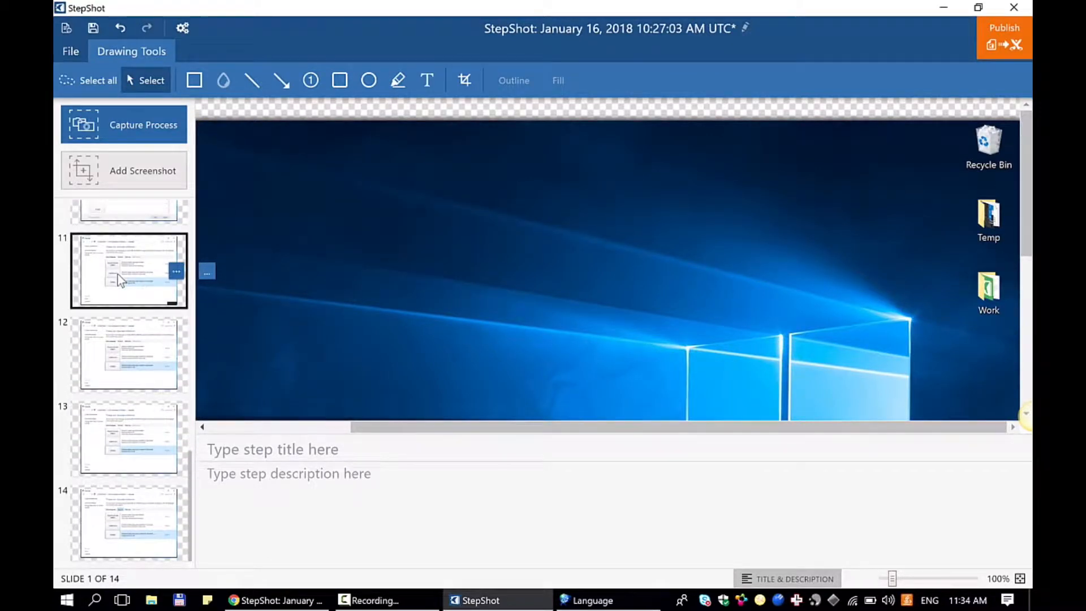
scroll(120, 279, up, 16)
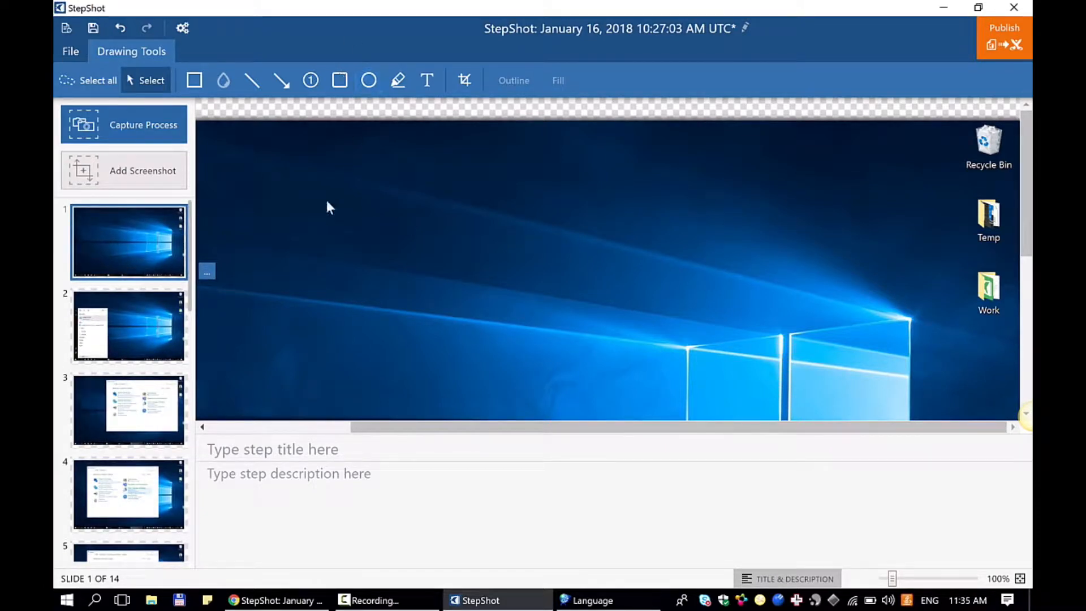
- Delete step 3, the capture of the Control Panel window being moved
click(117, 414)
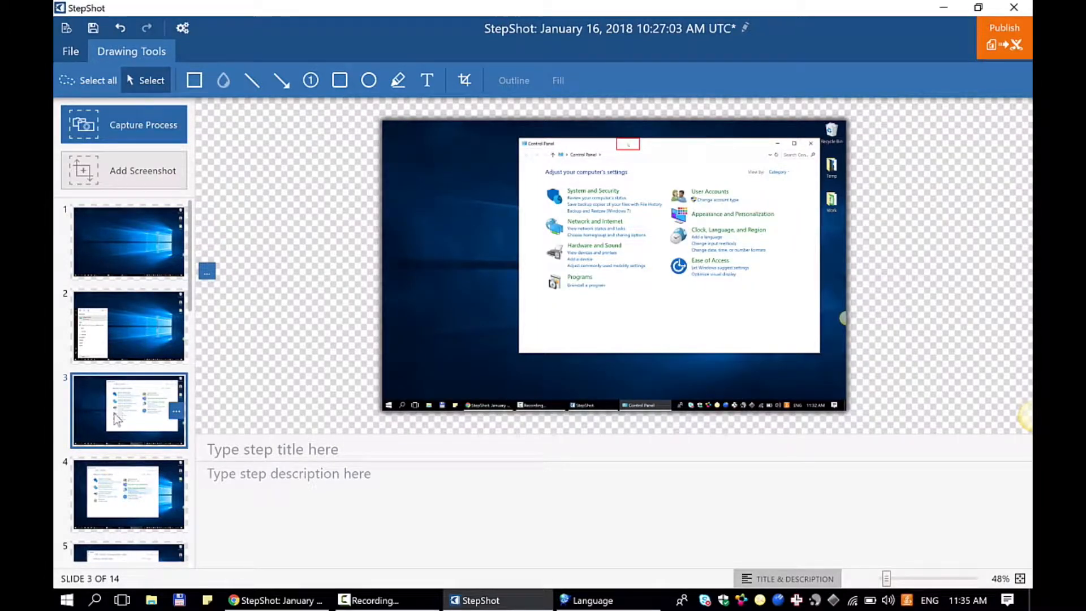
click(176, 412)
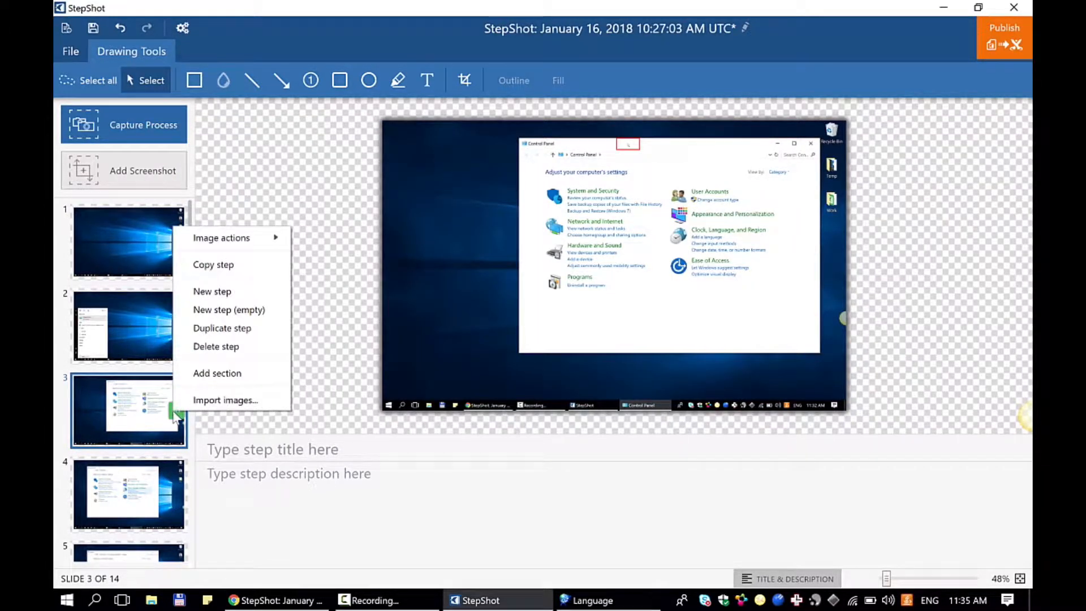
click(218, 347)
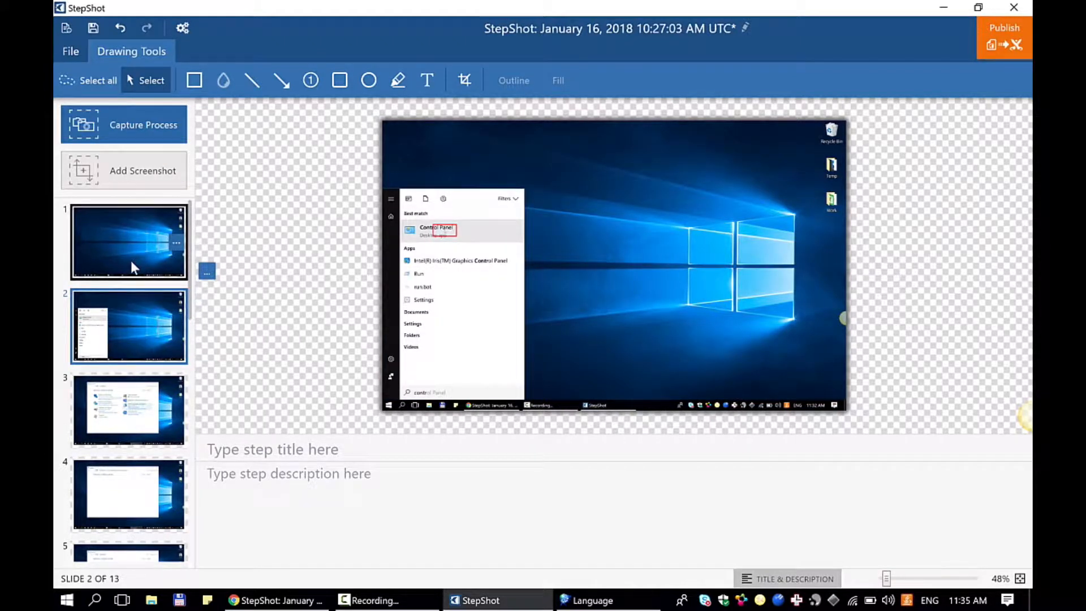
scroll(132, 266, down, 5)
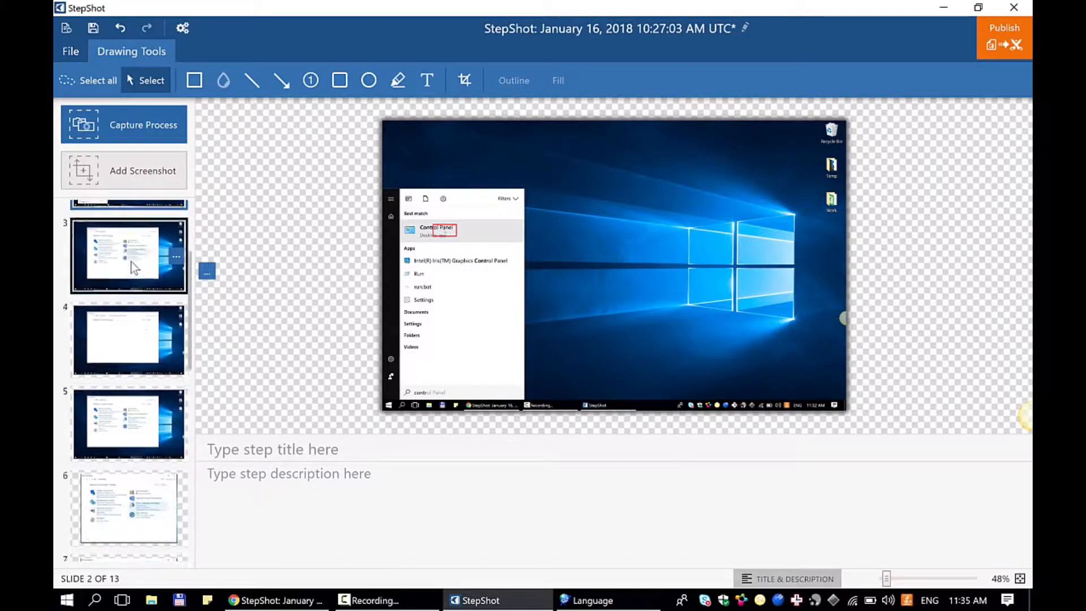
- Delete the three surplus captures showing the Control Panel window over the desktop, and look through the remaining slides 3 to 5
scroll(133, 267, up, 5)
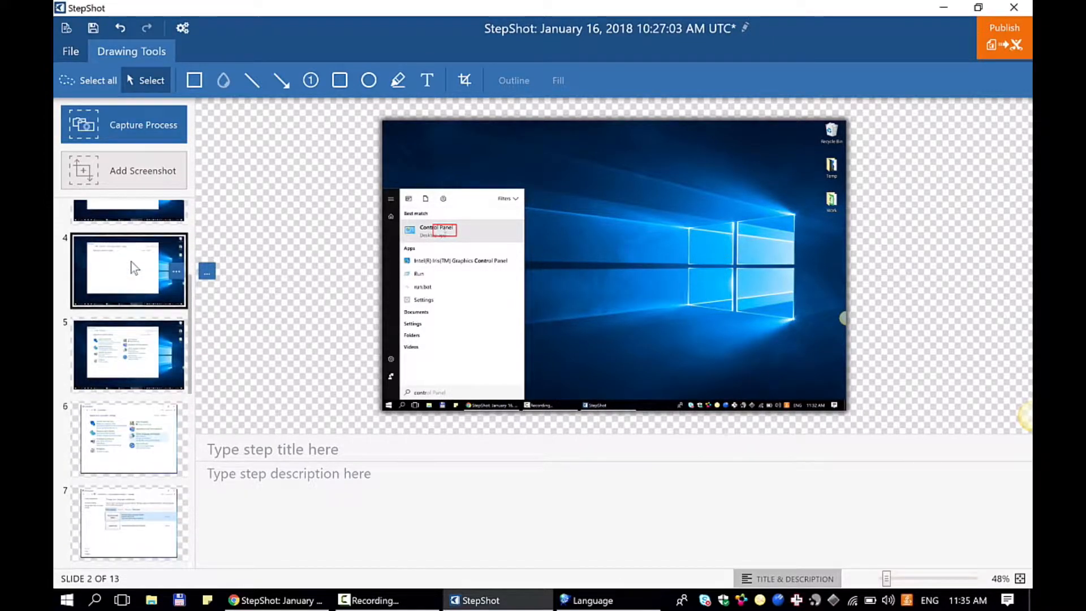
right_click(175, 333)
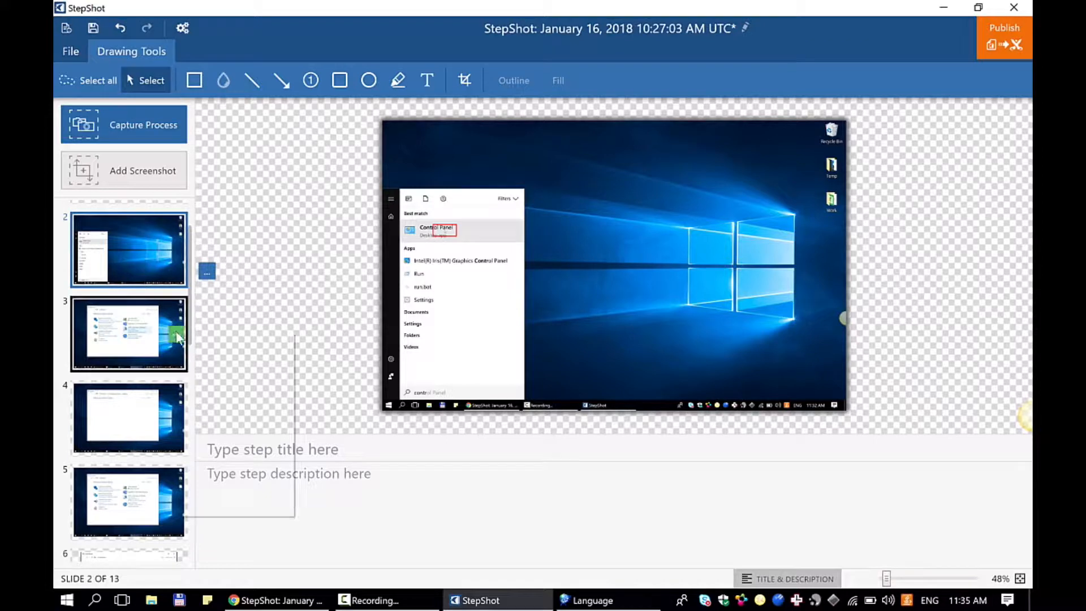
click(218, 453)
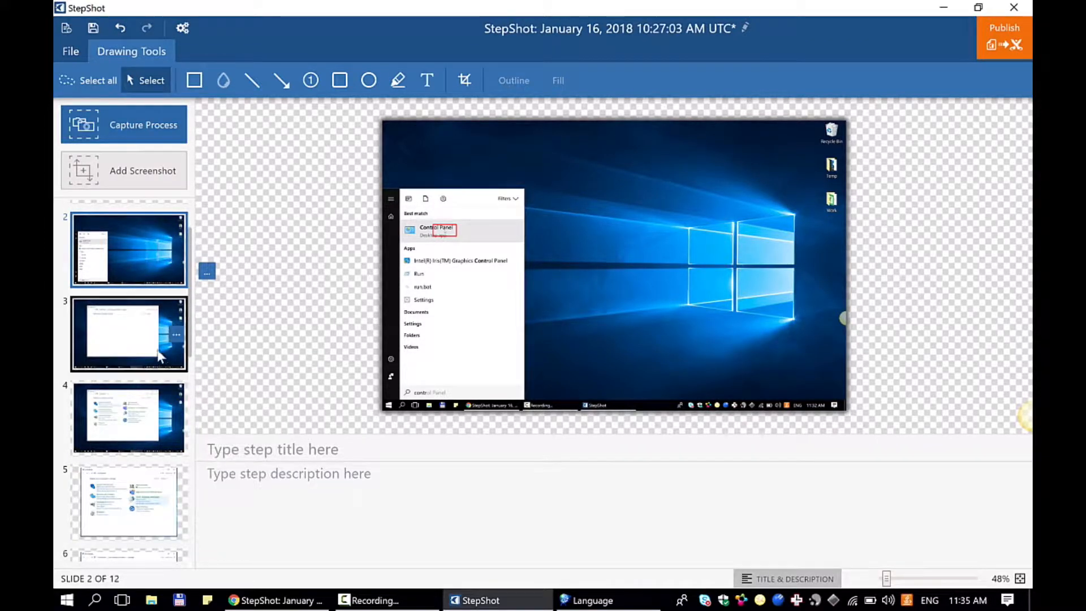
right_click(173, 326)
click(217, 442)
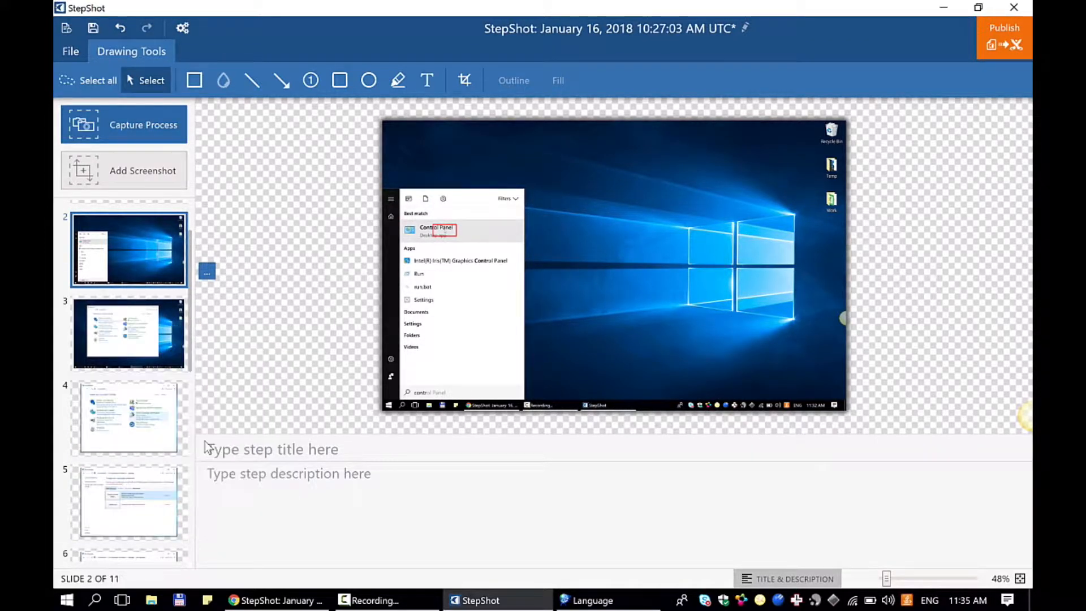
right_click(177, 338)
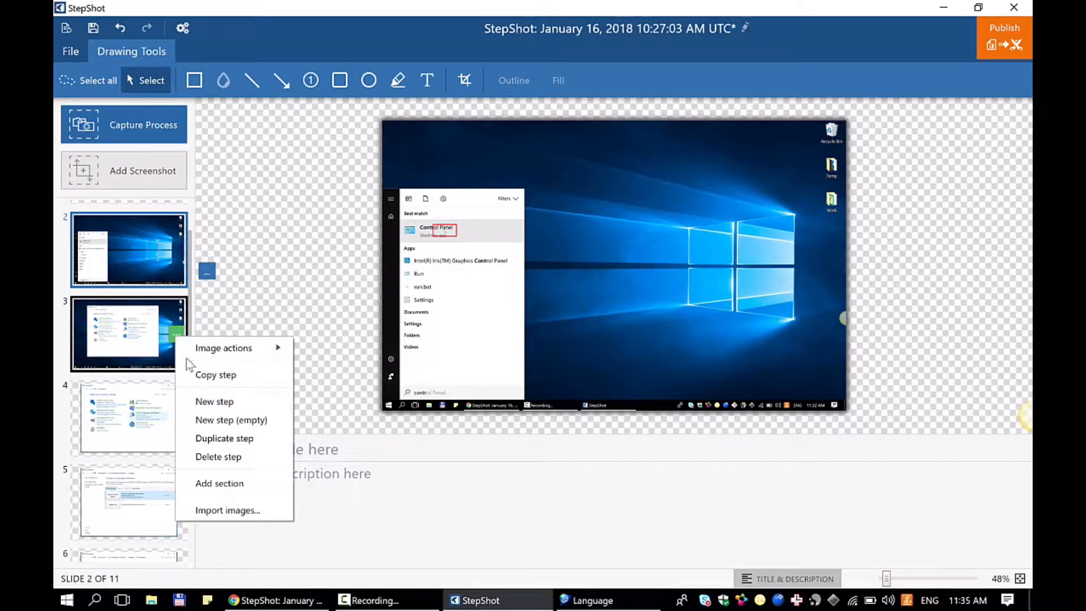
click(216, 458)
click(136, 343)
click(118, 409)
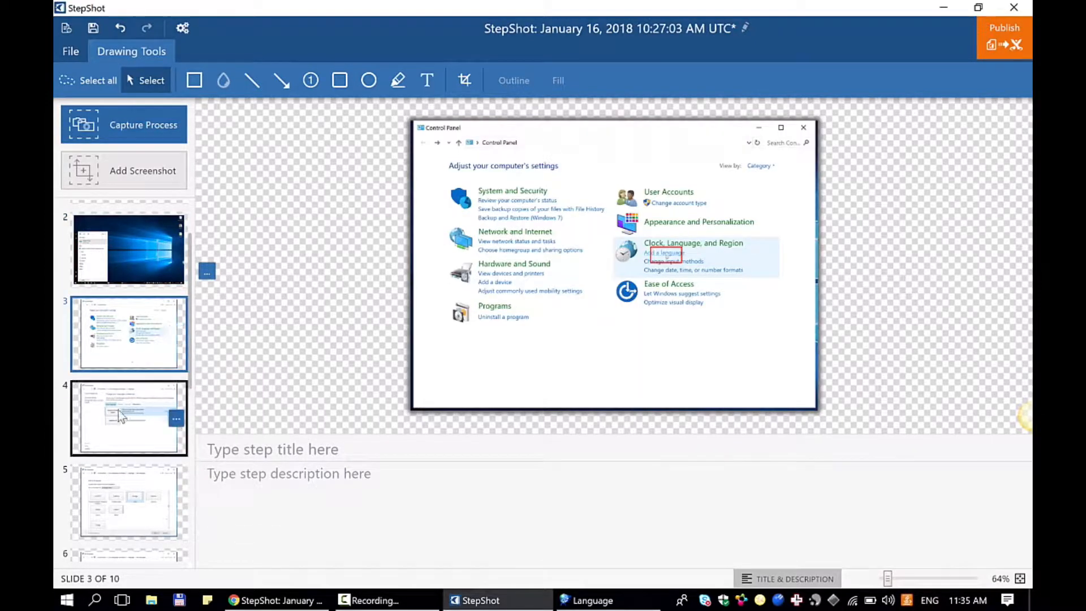
click(117, 497)
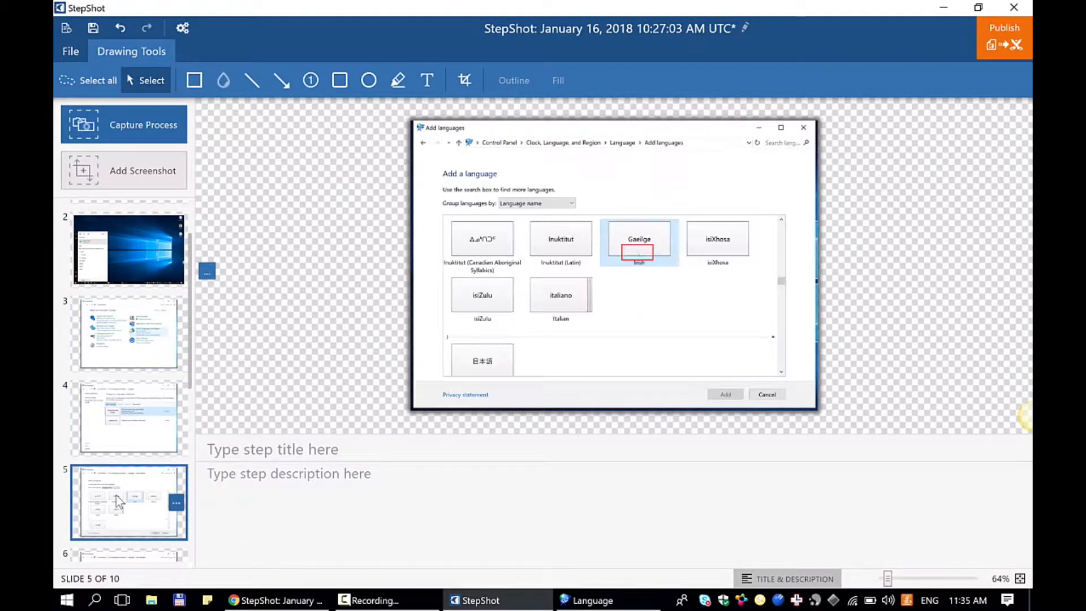
click(94, 334)
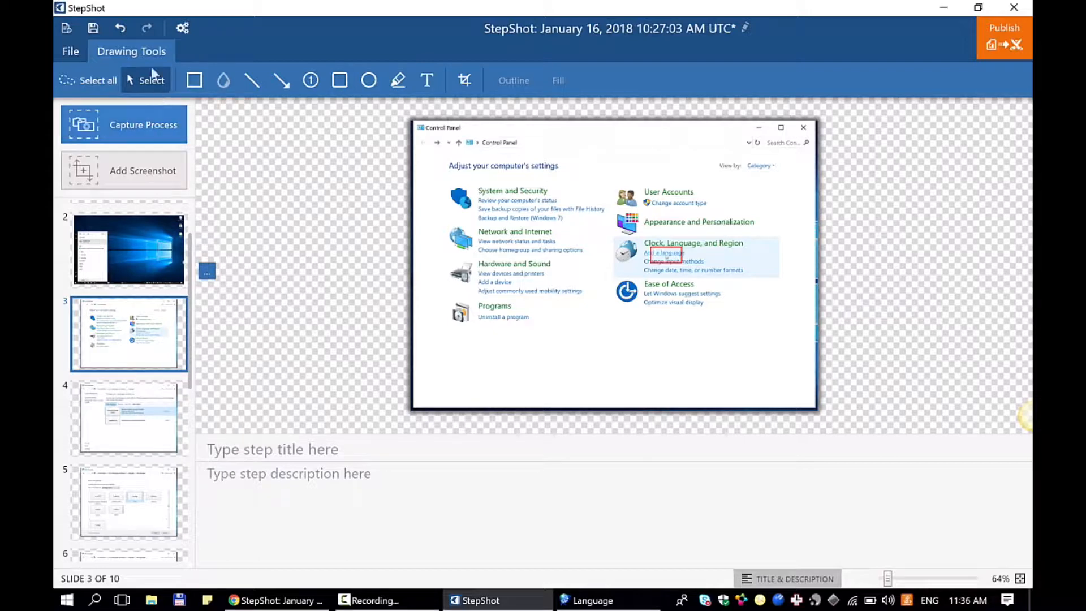
- Enable capturing metadata while recording in the settings, and return to the title and description fields of slide 3
click(179, 28)
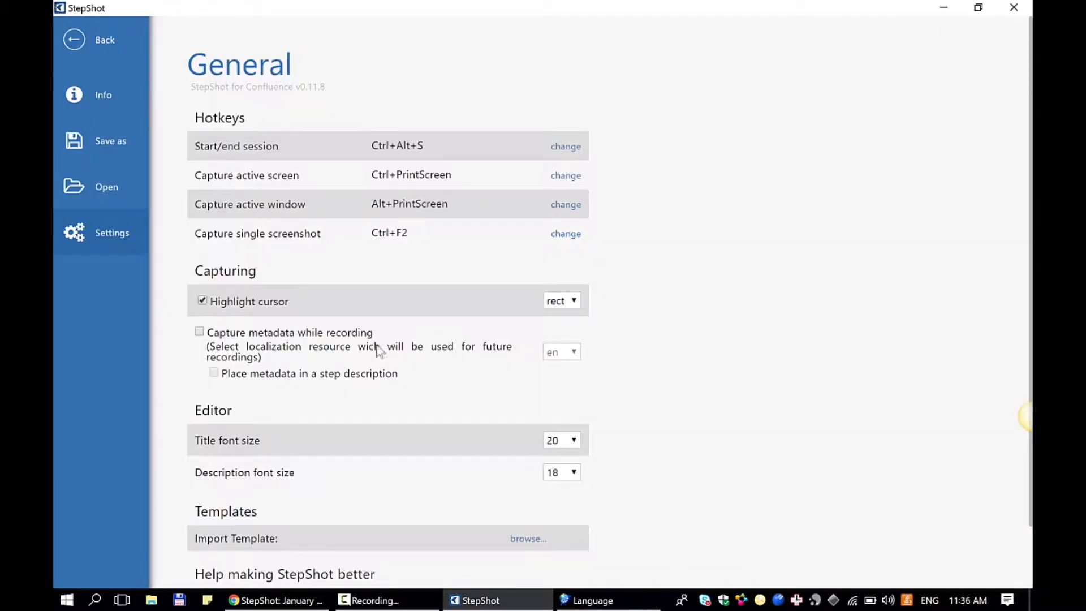
scroll(355, 411, down, 2)
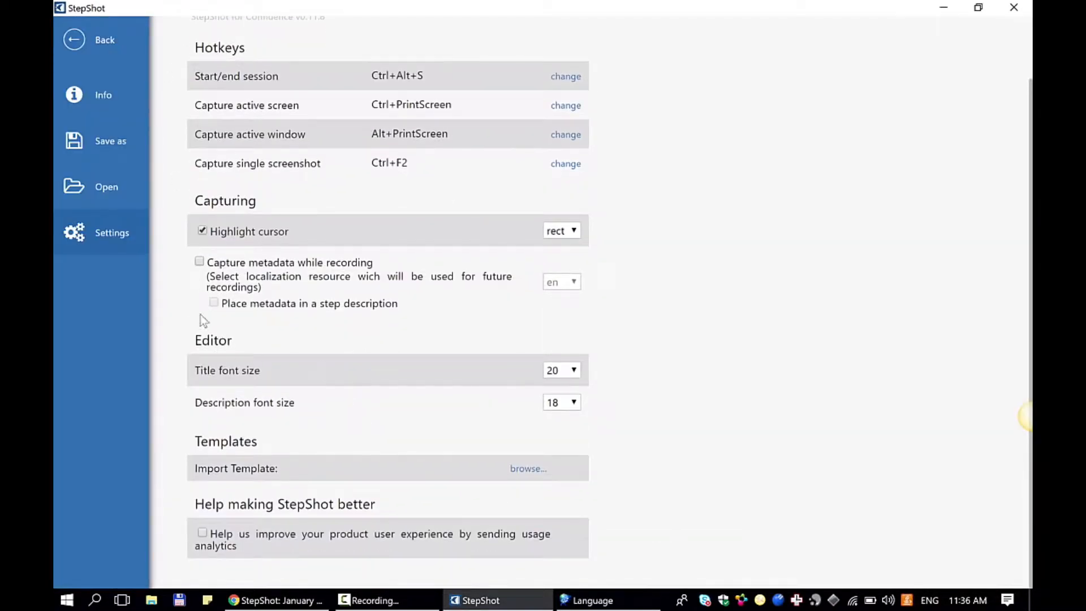
click(199, 262)
click(69, 40)
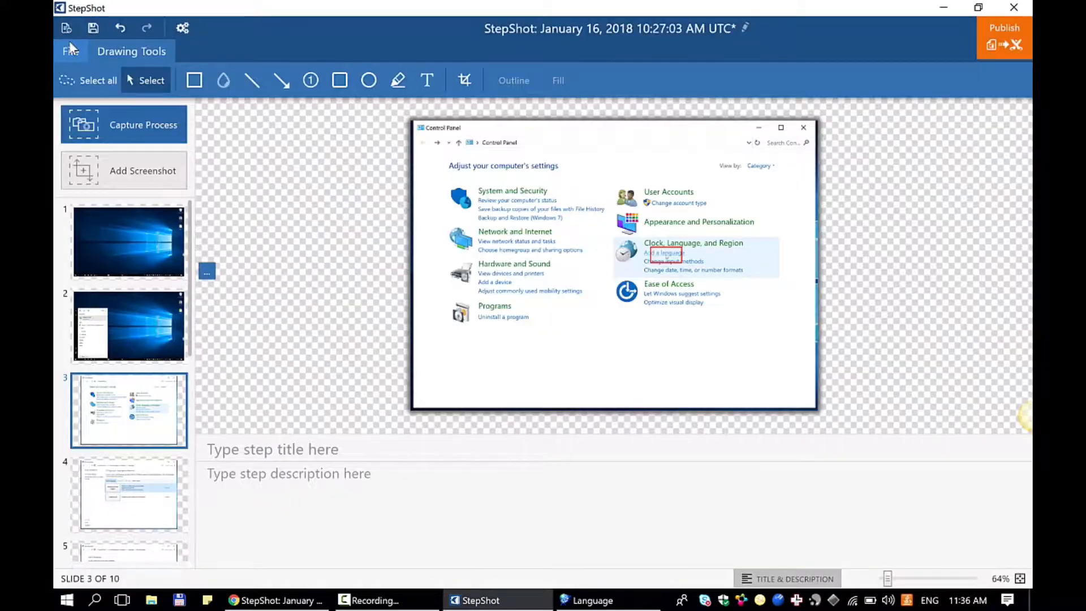
click(243, 450)
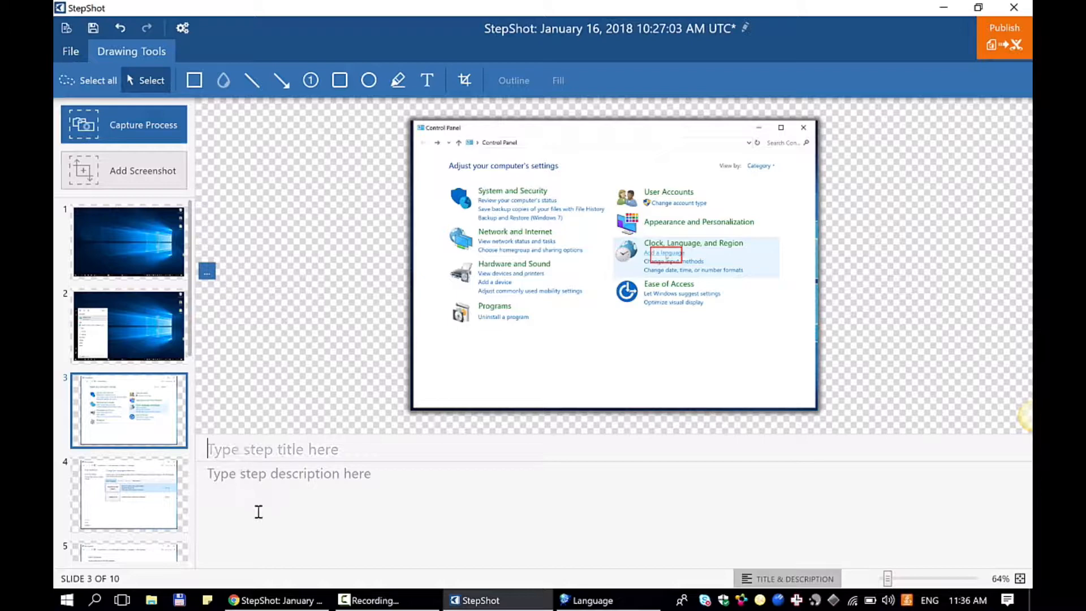
click(257, 492)
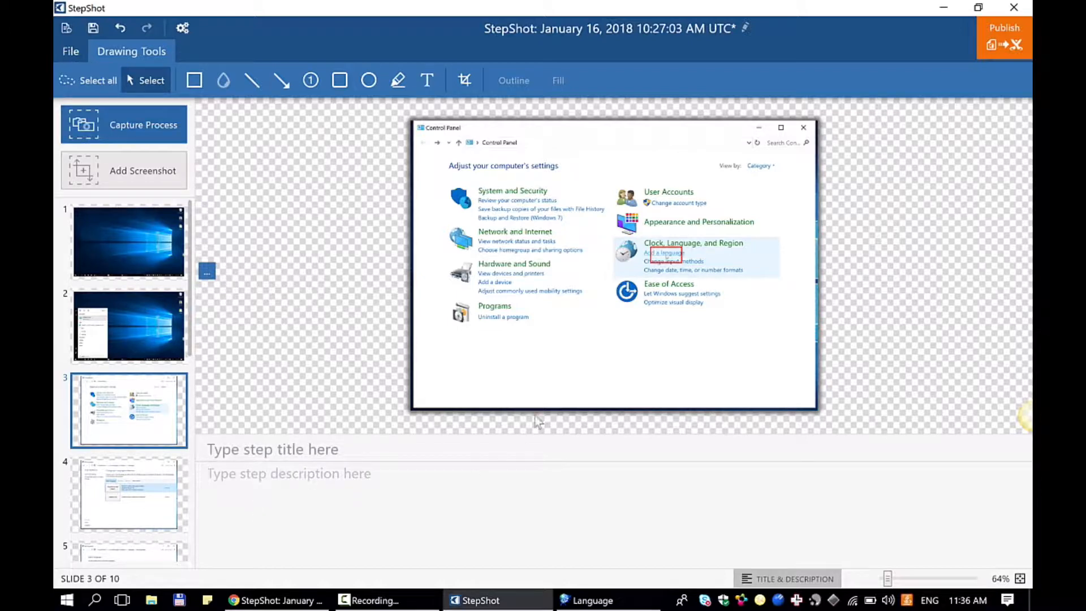
- Start a new process capture, record choosing to add a language, and move the recorder clear of the Add languages window after checking the step title
click(148, 125)
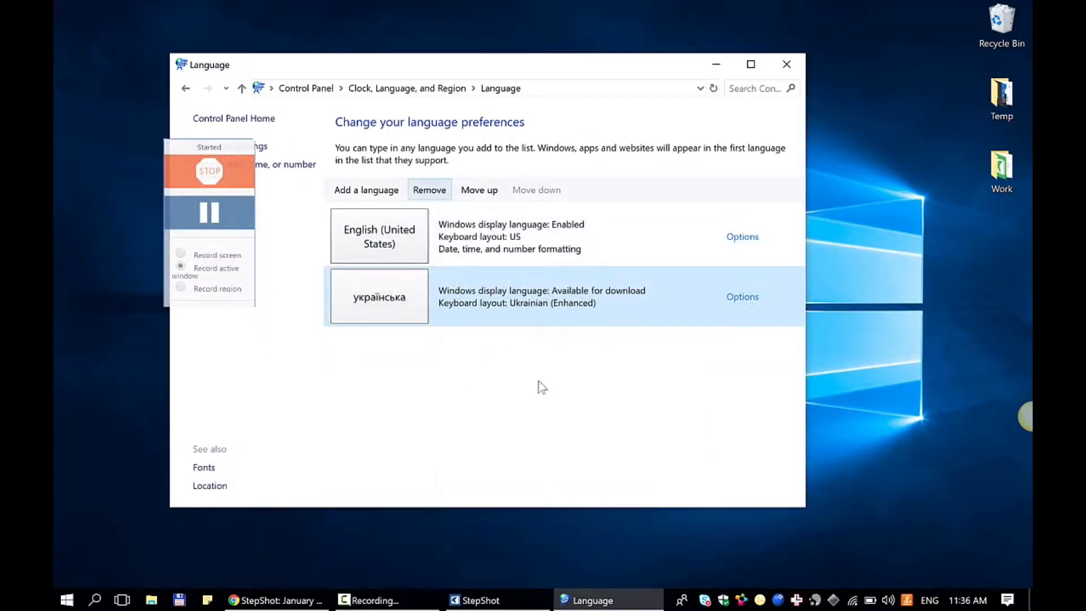
click(366, 189)
mouse_move(205, 209)
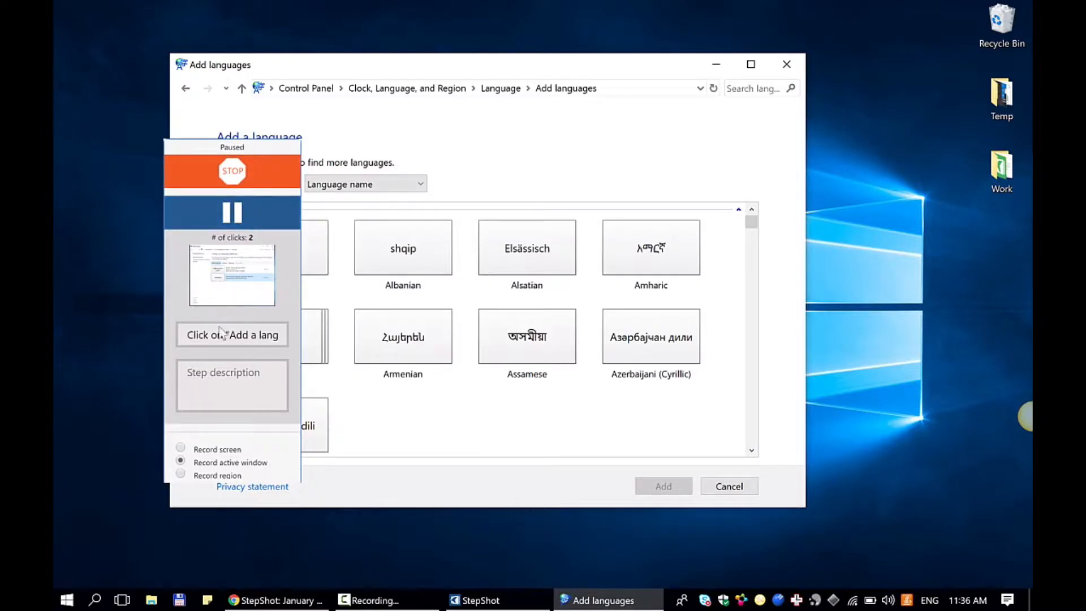
drag(200, 339, 290, 346)
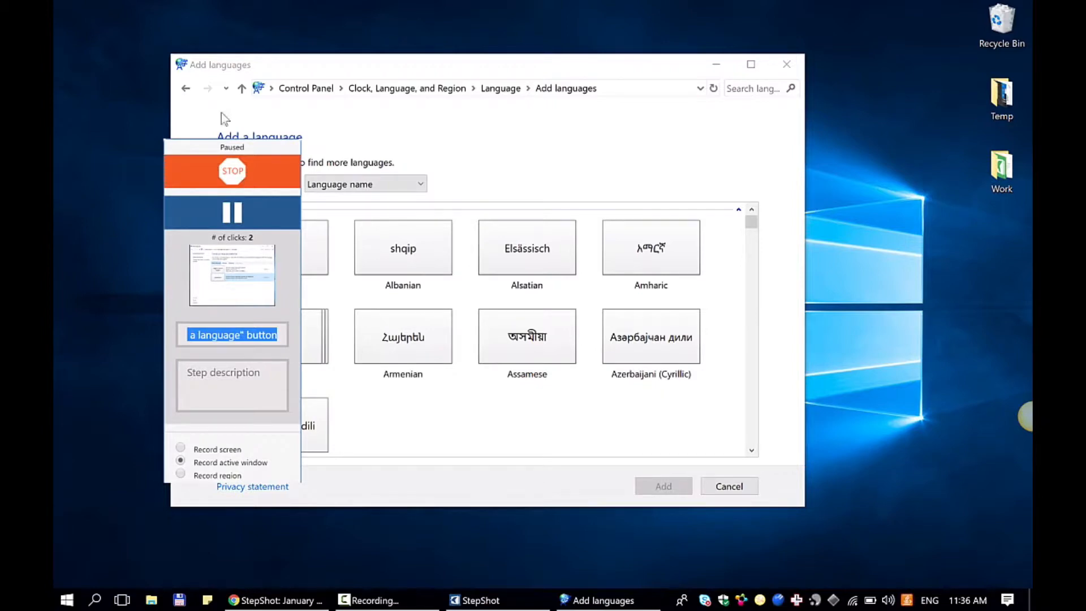
drag(204, 151, 860, 184)
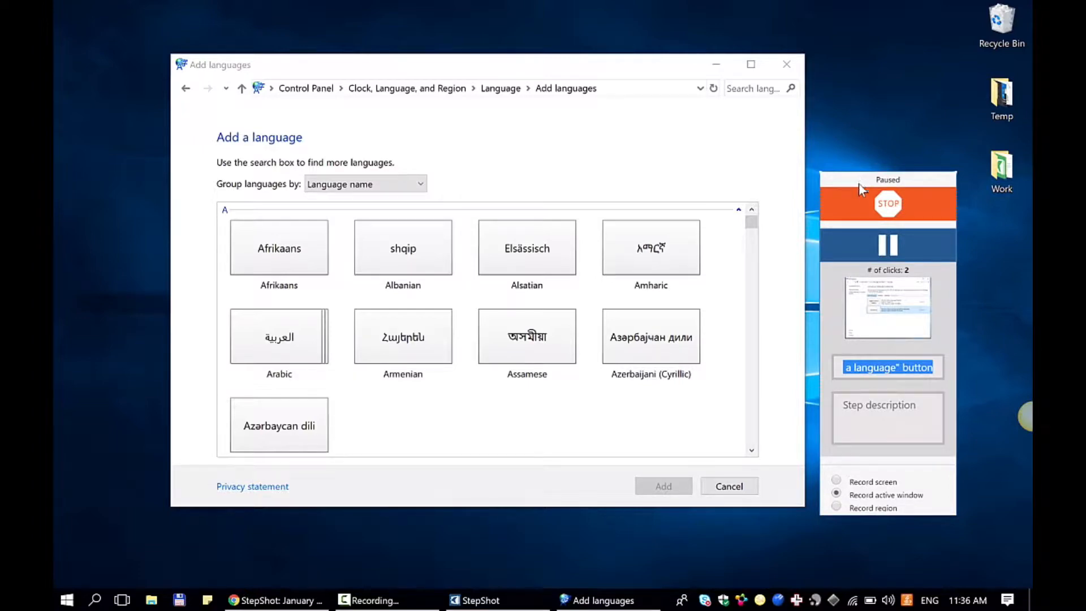
- Search Windows for "inter", launch Internet Explorer, and show its MSN.com page
click(887, 244)
key(super)
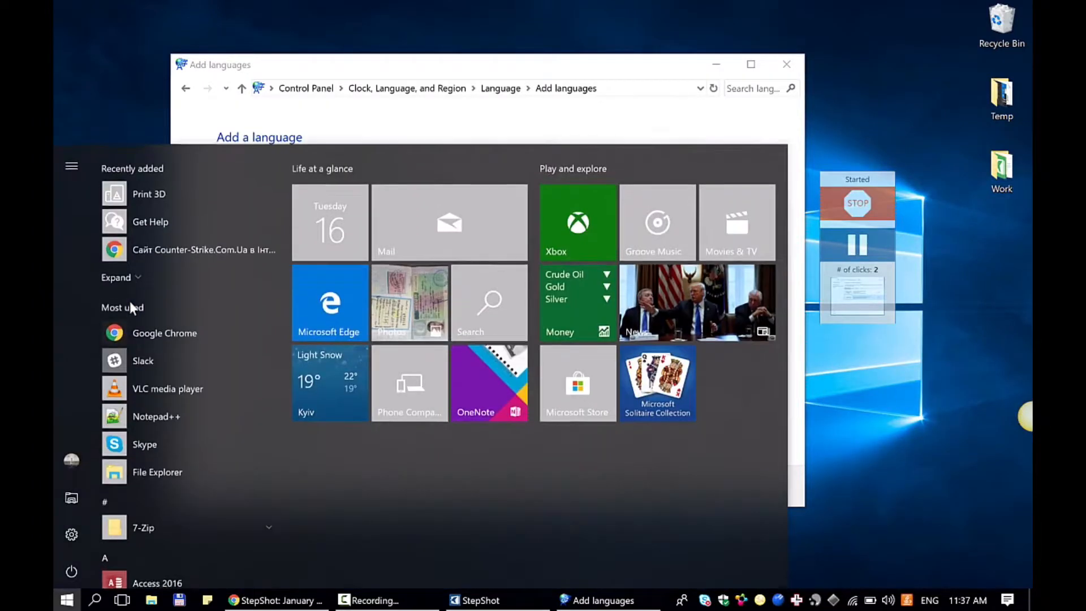
text(inter)
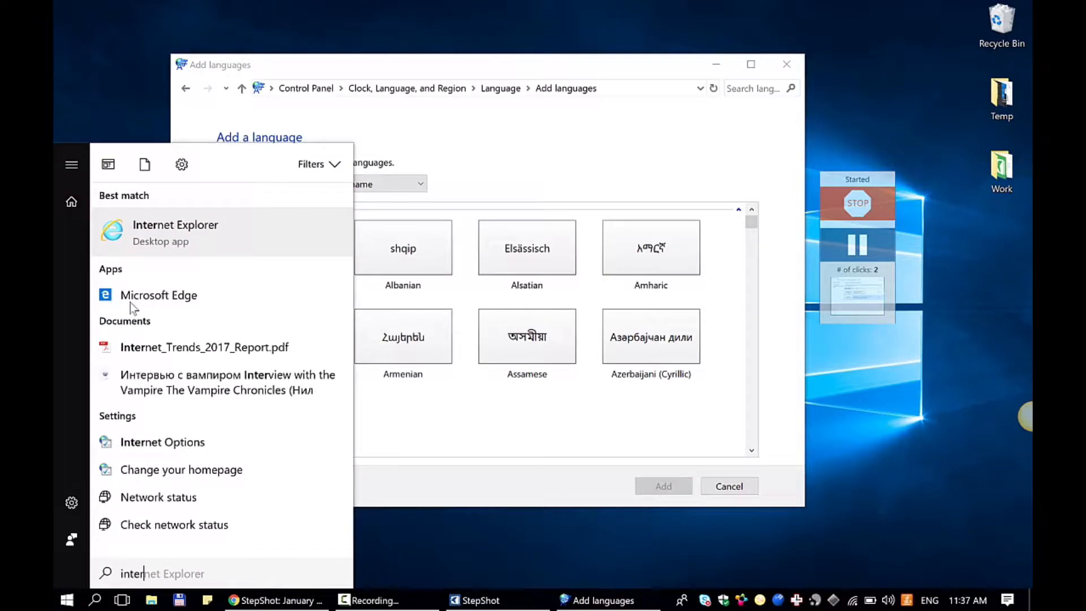
click(172, 232)
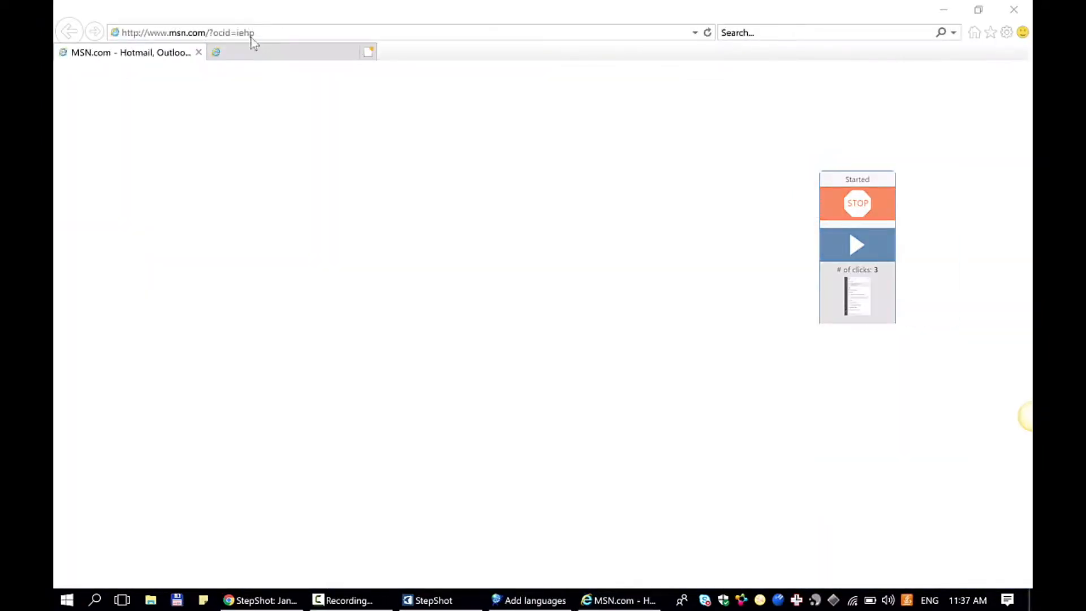
click(113, 56)
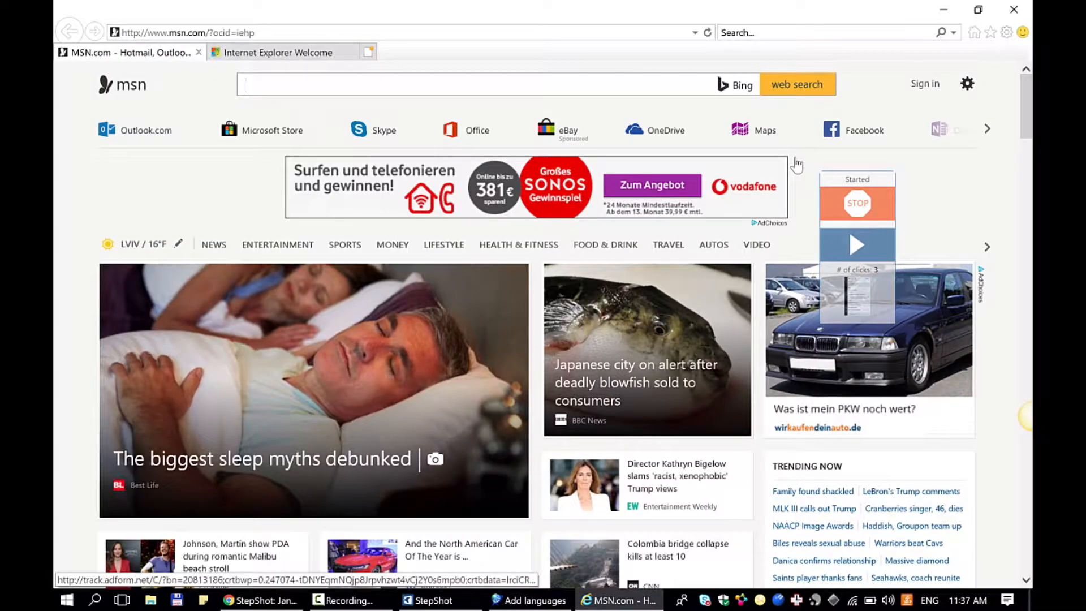
- Resume the capture, record opening the SPORTS section of MSN, and check the captured step's title
click(864, 251)
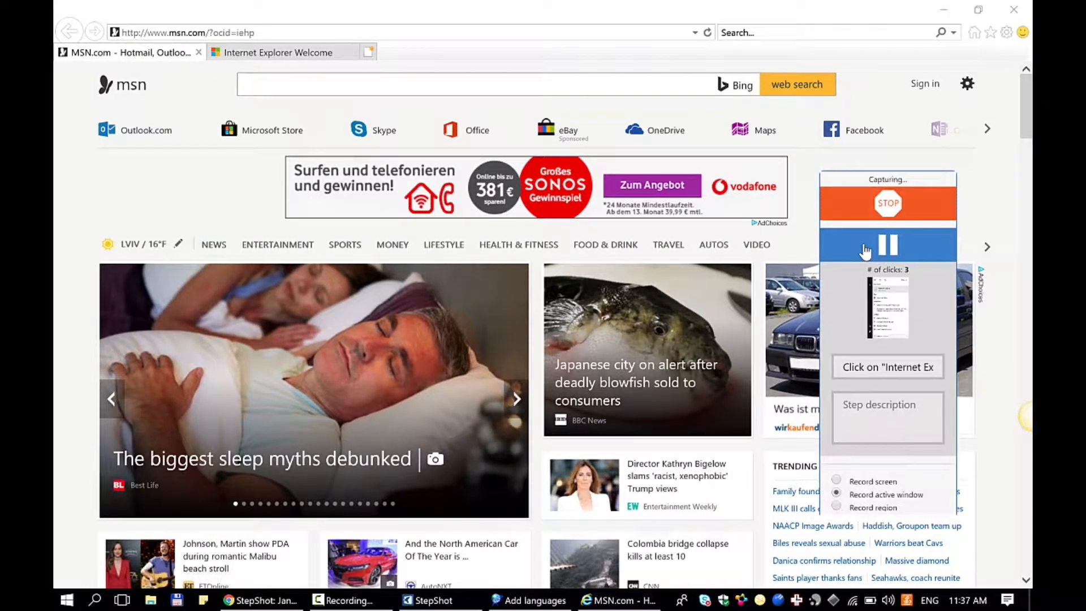
click(346, 246)
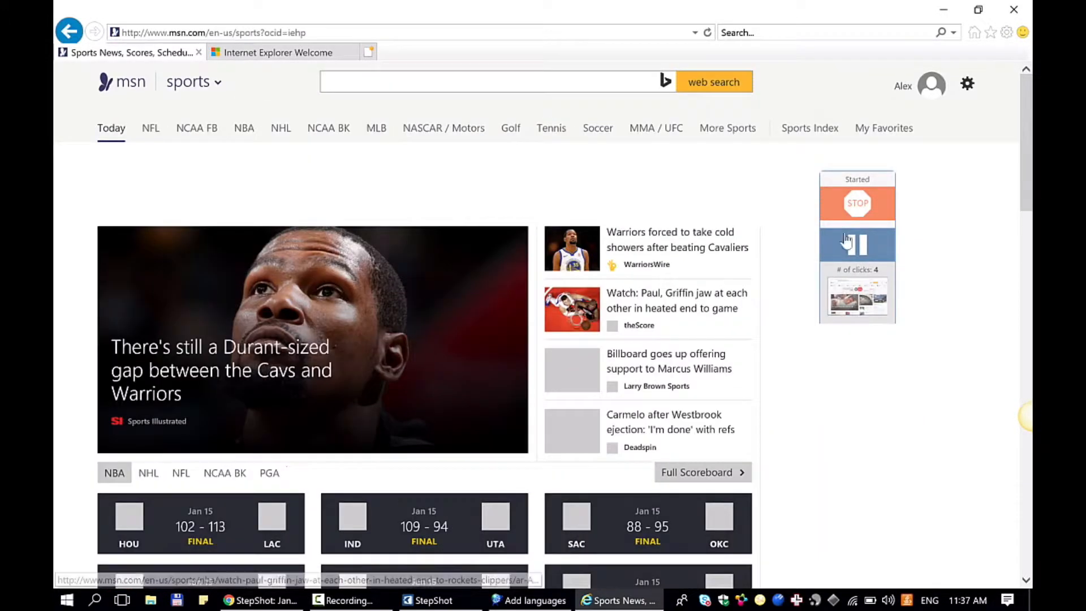
mouse_move(857, 383)
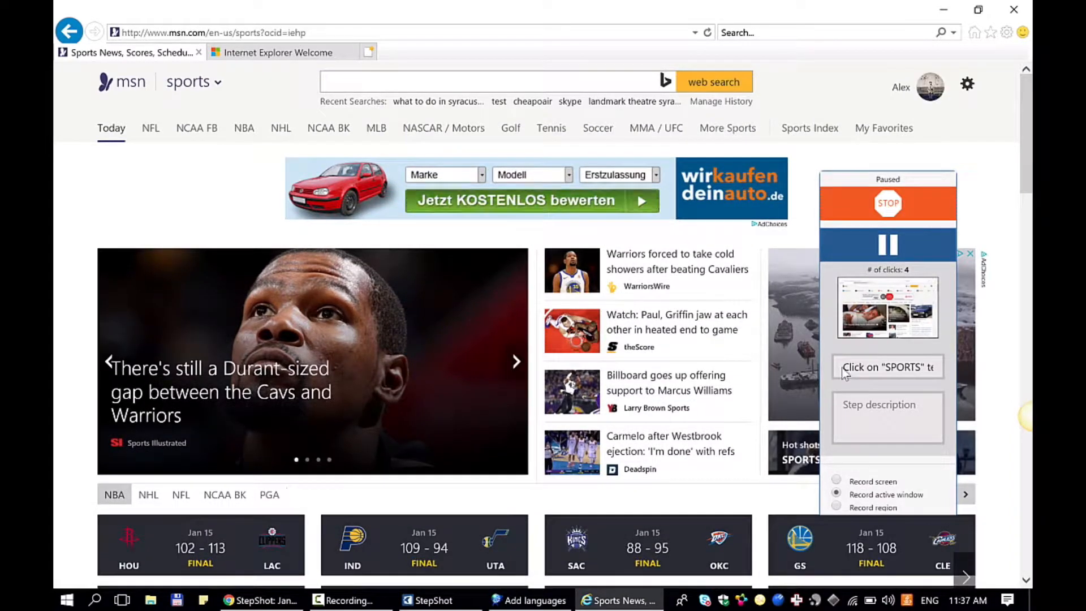
drag(844, 373, 950, 373)
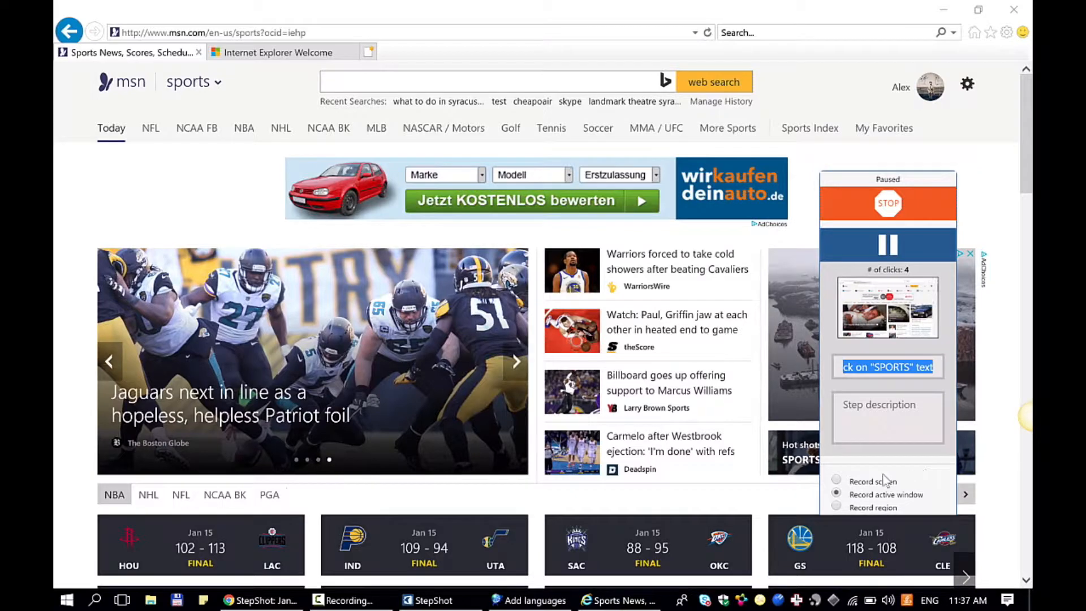
- Switch the capture to region recording, fit a 1269 x 734 px region over the web page, and move the recorder toward the page's upper corner
click(837, 507)
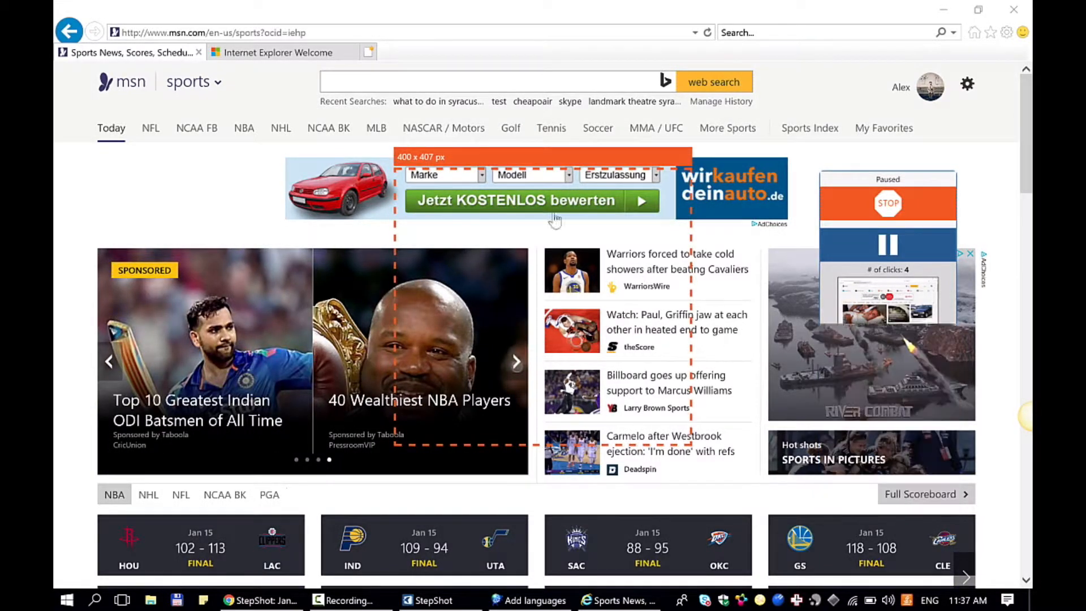
drag(492, 165, 163, 55)
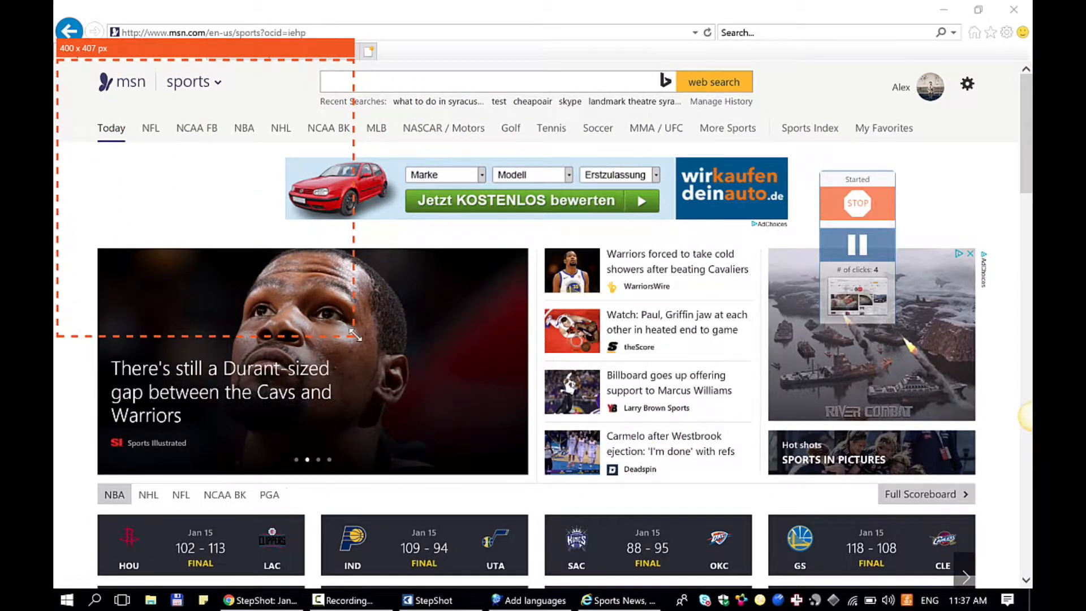
drag(354, 339, 1017, 583)
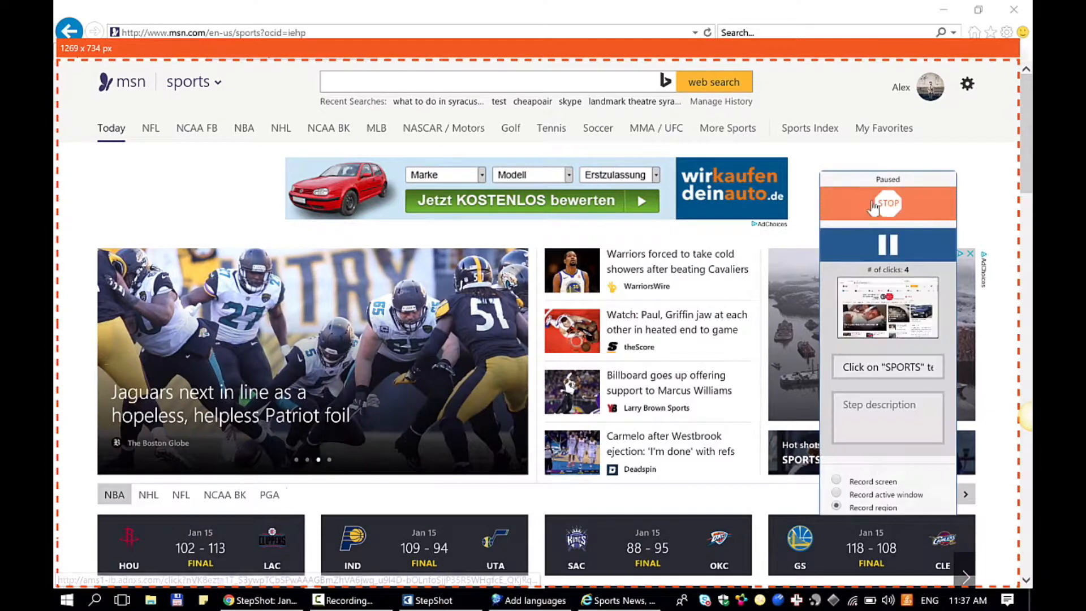
drag(857, 181, 908, 93)
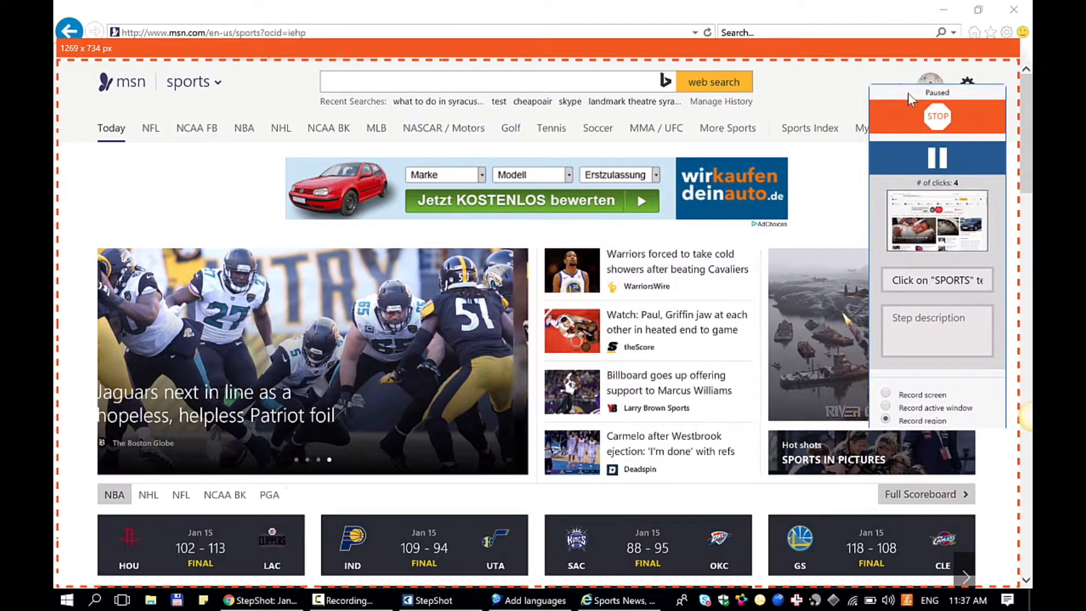
- Record opening the NHL section of the MSN sports page within the capture region, and check the captured step's title
click(281, 132)
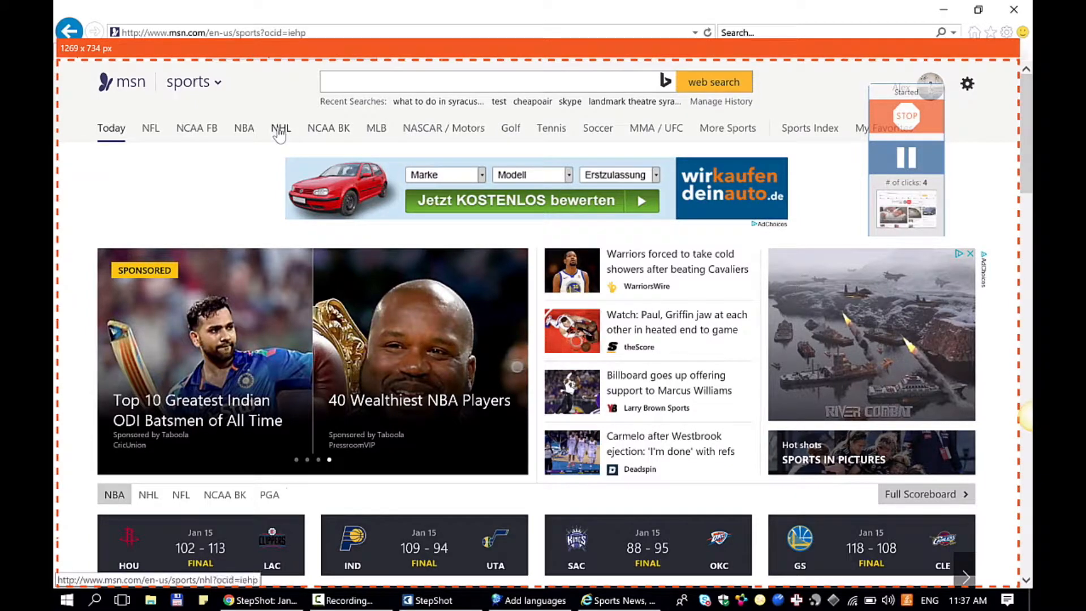
mouse_move(971, 128)
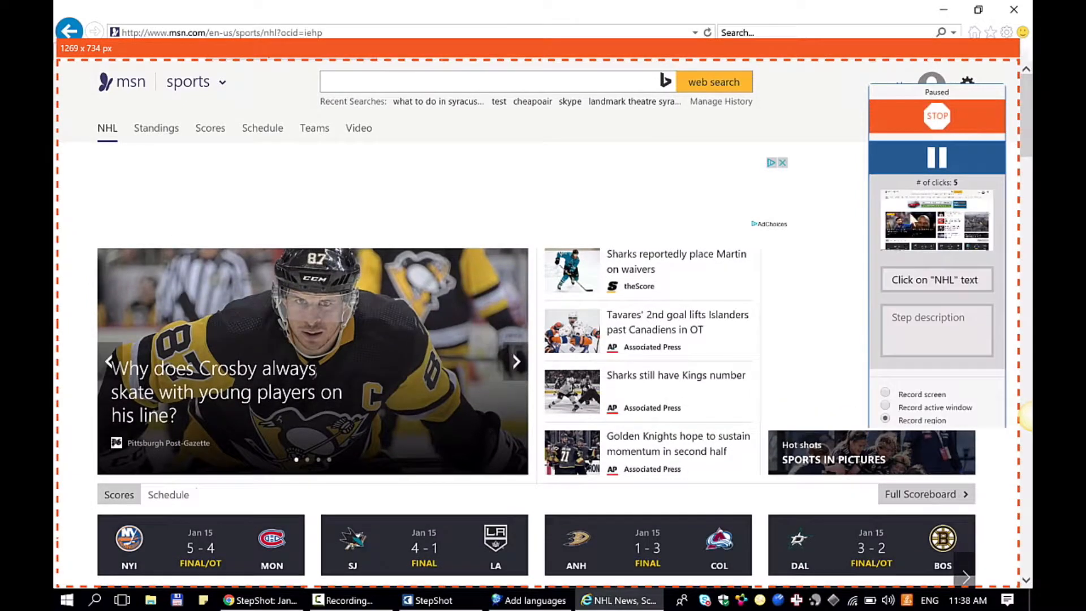
drag(909, 280, 992, 284)
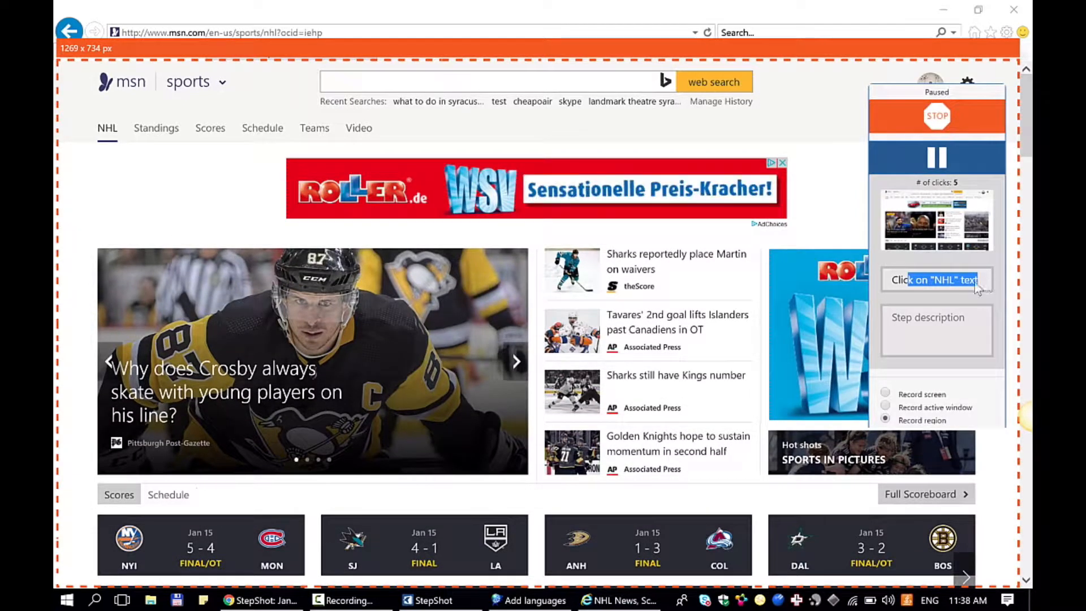
- Enter "I'm happy that the text is here" as the description of the captured NHL step
click(891, 328)
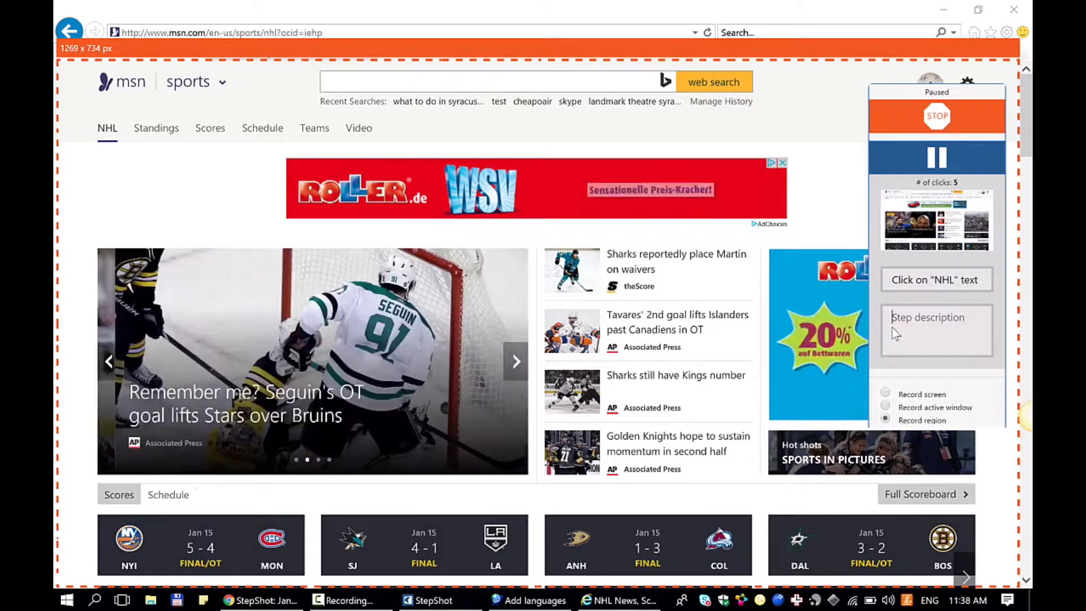
text(I'm h)
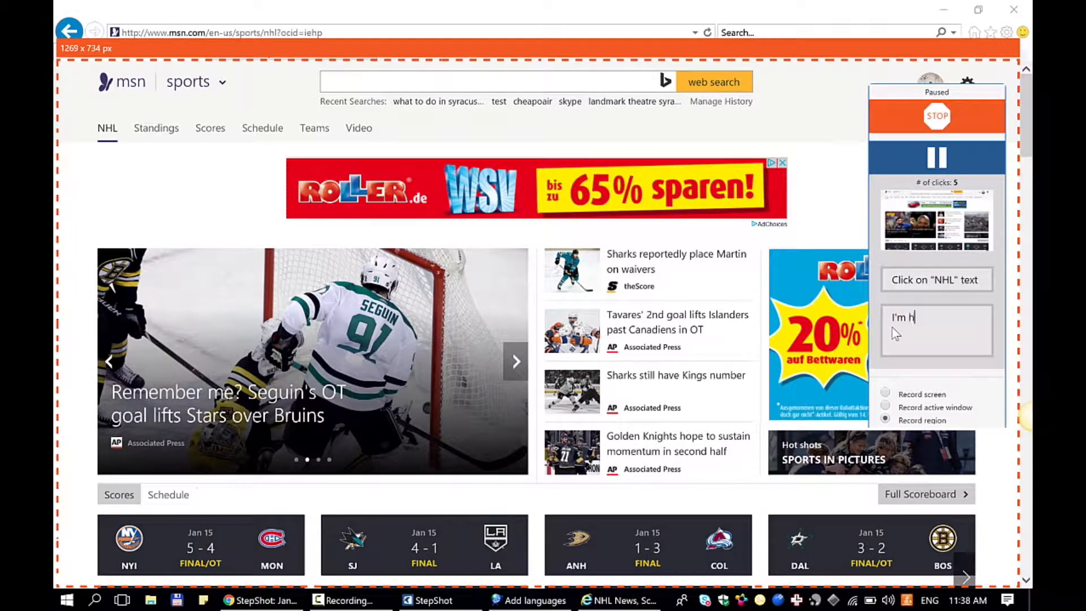
text(appy that)
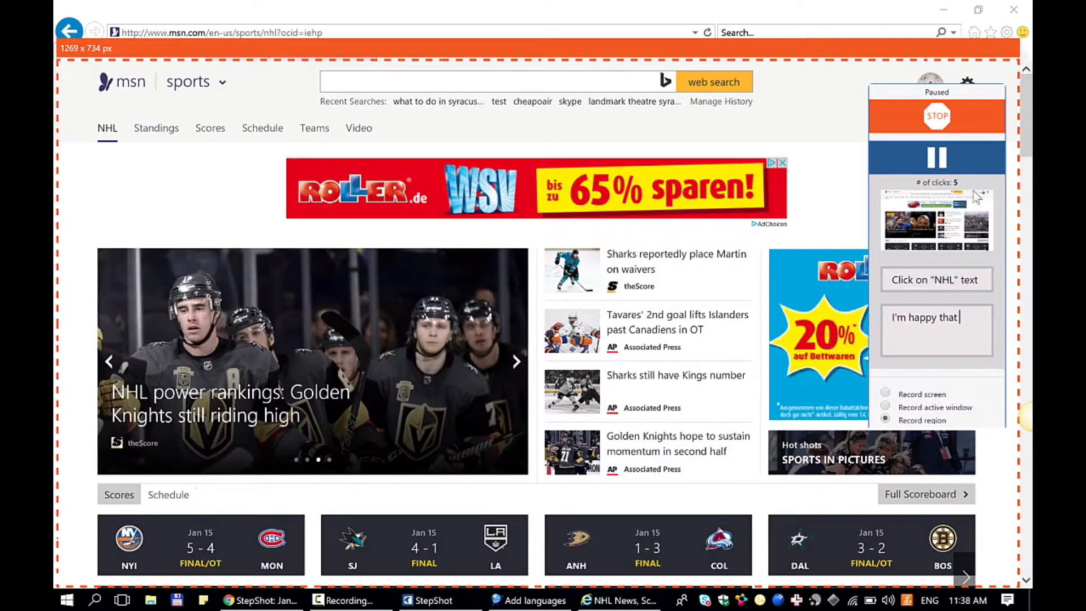
text( the text is )
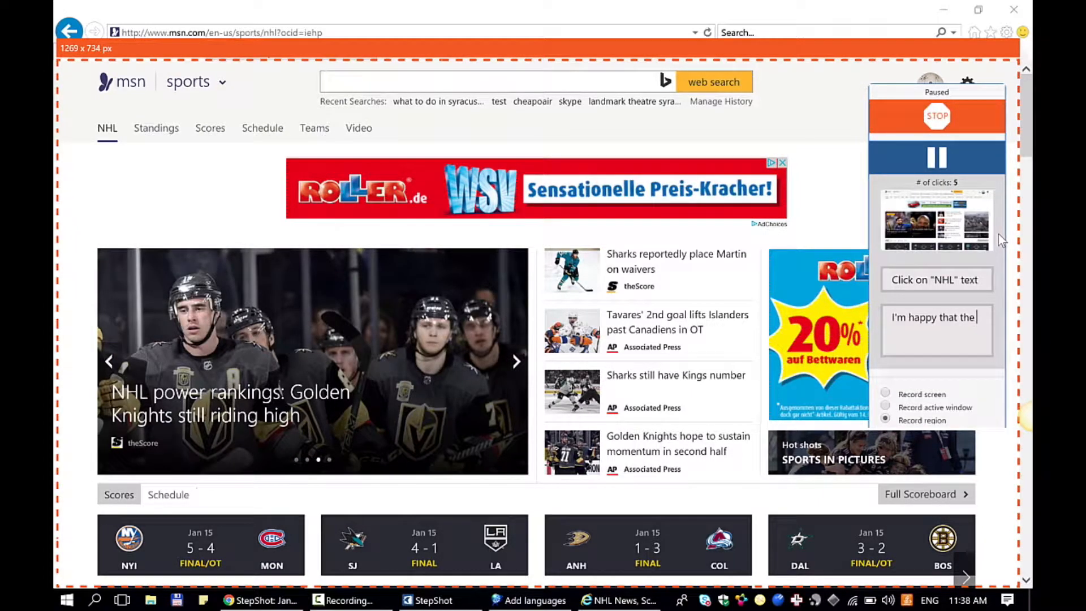
text(here)
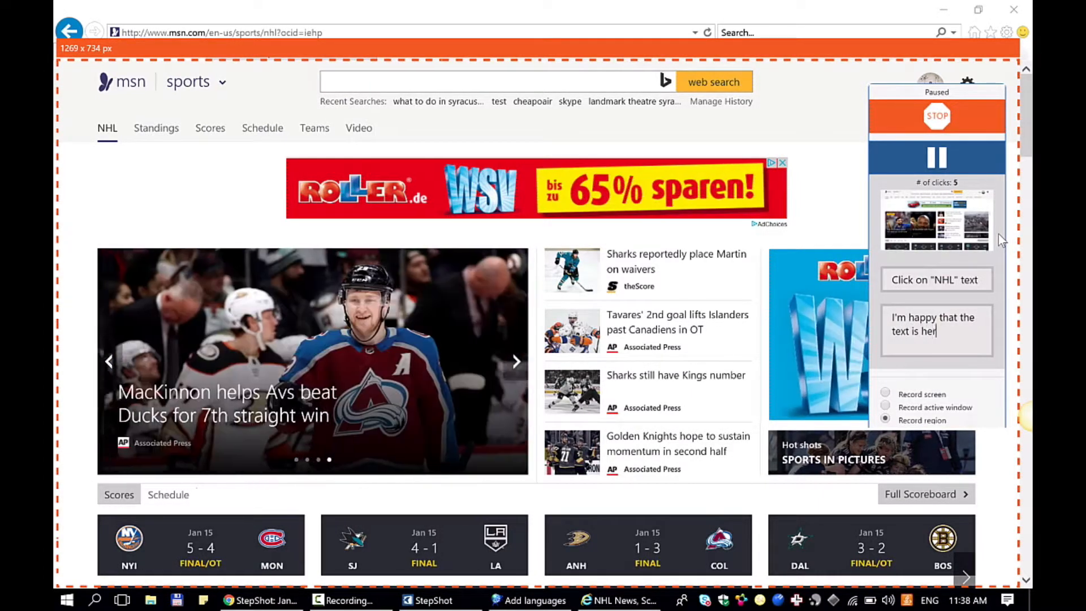
- Stop the process capture and show the captured NHL step, the last one in the guide
click(935, 116)
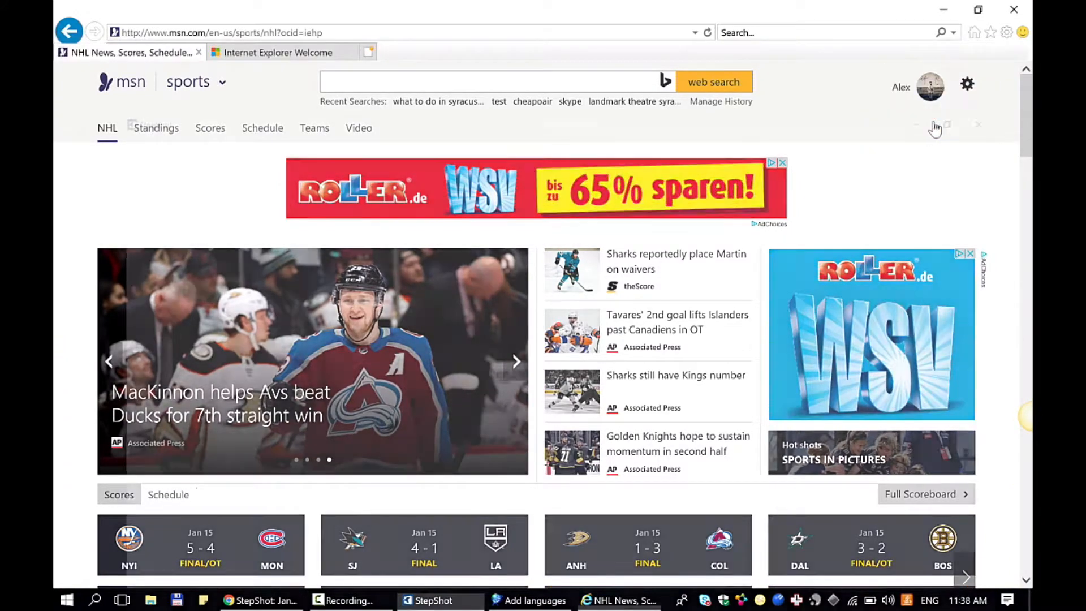
scroll(97, 451, down, 5)
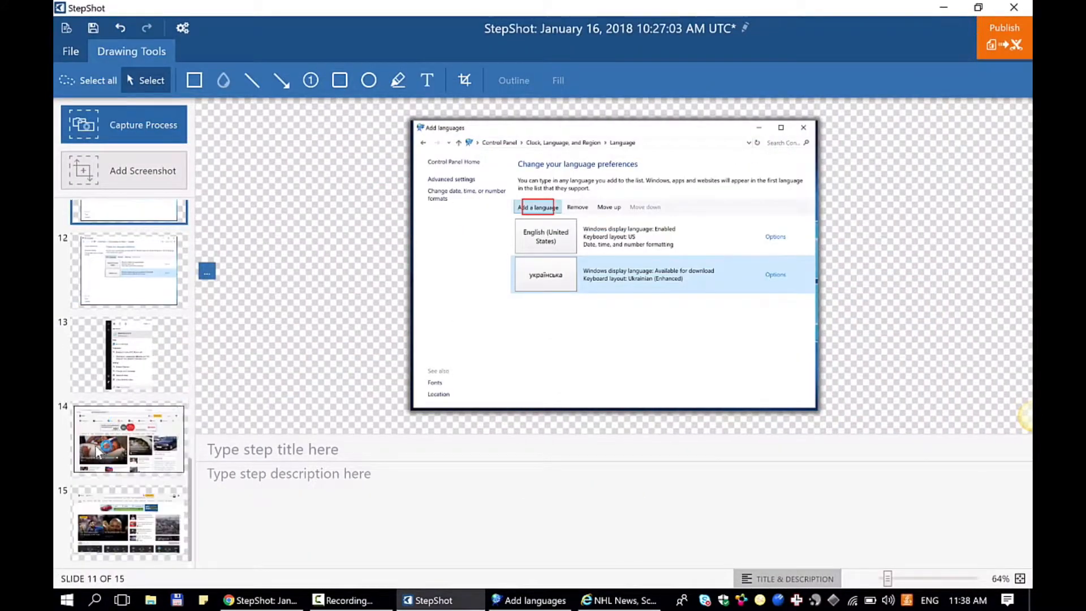
click(135, 529)
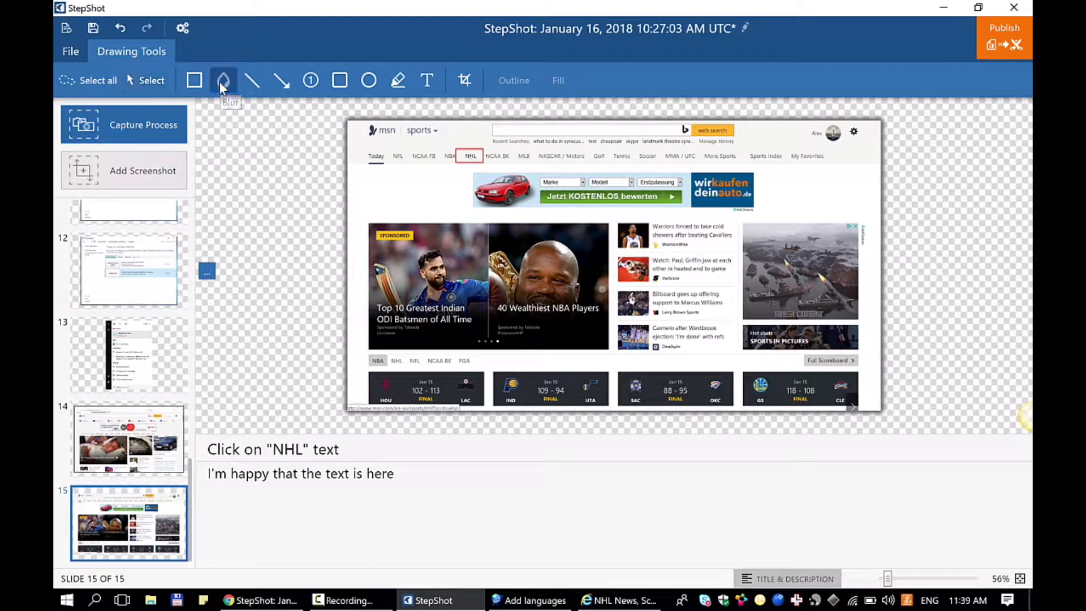
- Blur the list of news headlines in the middle of the NHL step's screenshot
drag(615, 211, 738, 362)
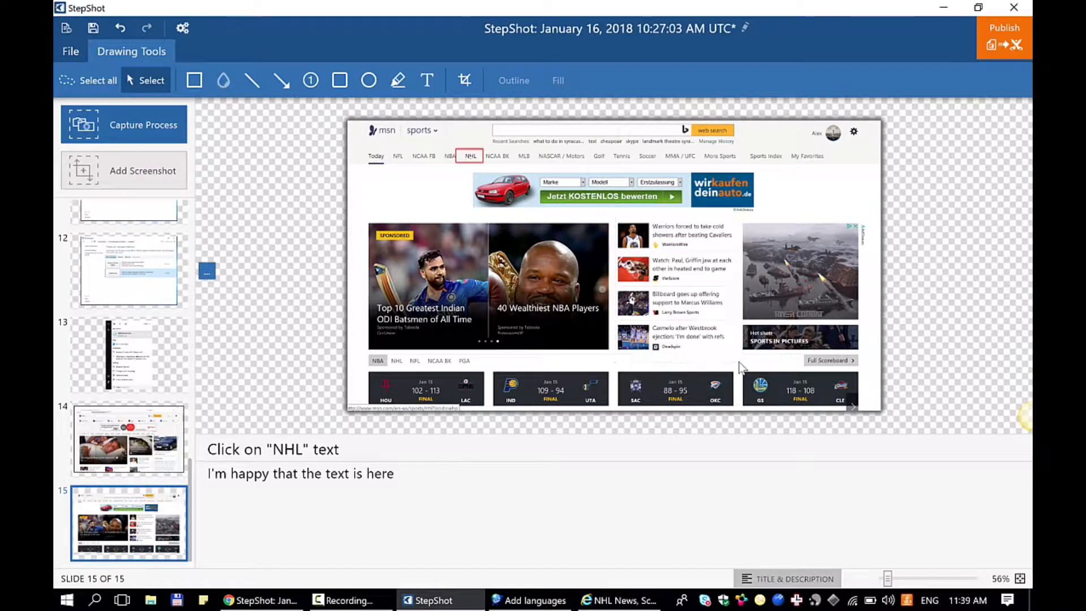
click(224, 80)
mouse_move(612, 215)
mouse_down()
mouse_move(666, 333)
mouse_move(739, 362)
mouse_up()
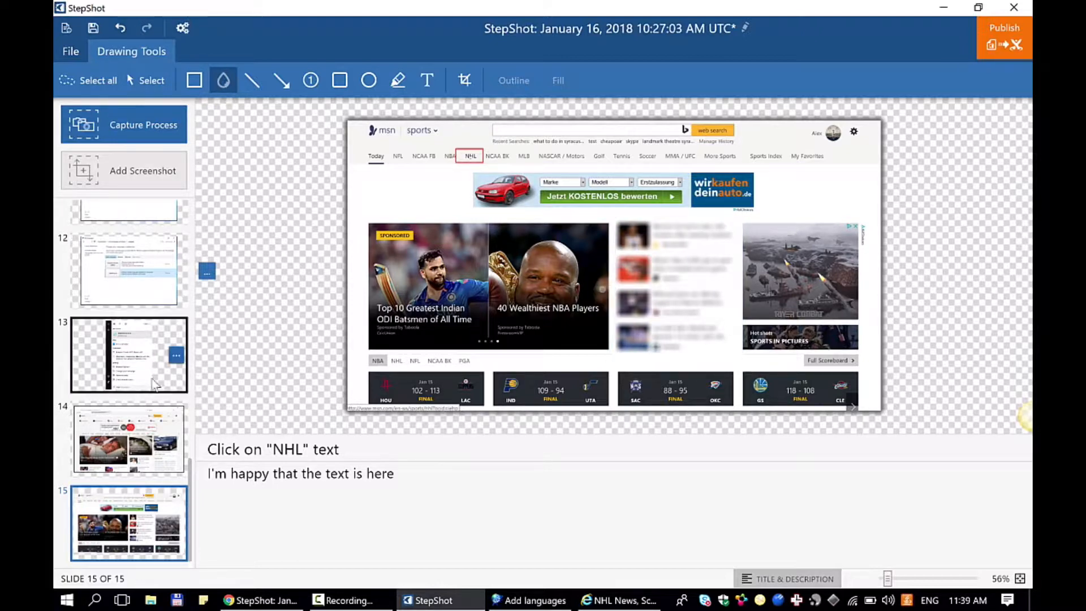
- Delete the guide's first two steps, which show the Windows desktop
scroll(130, 341, up, 10)
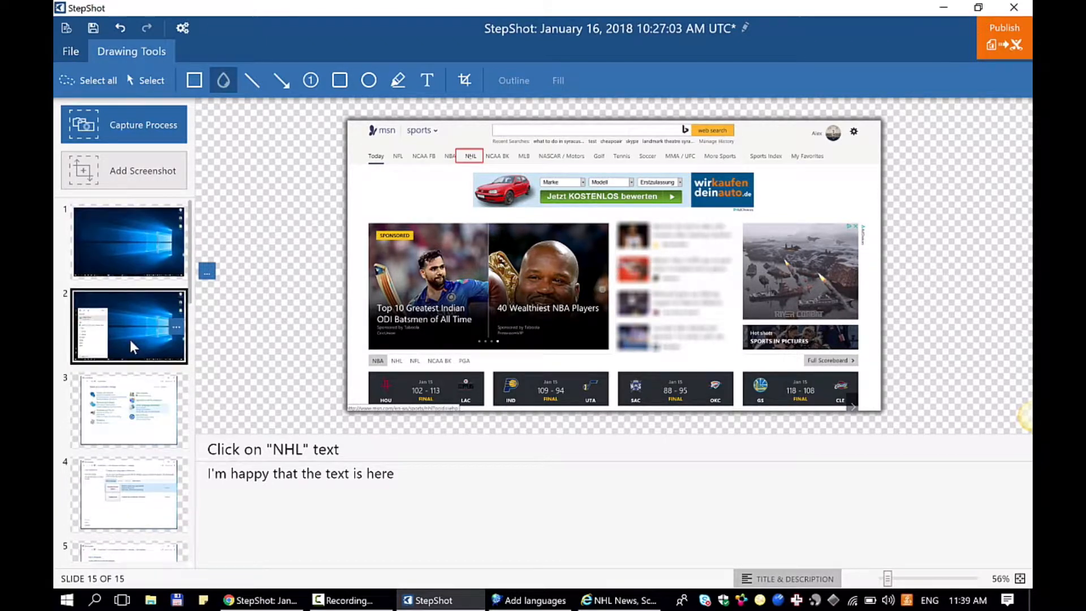
scroll(130, 340, down, 3)
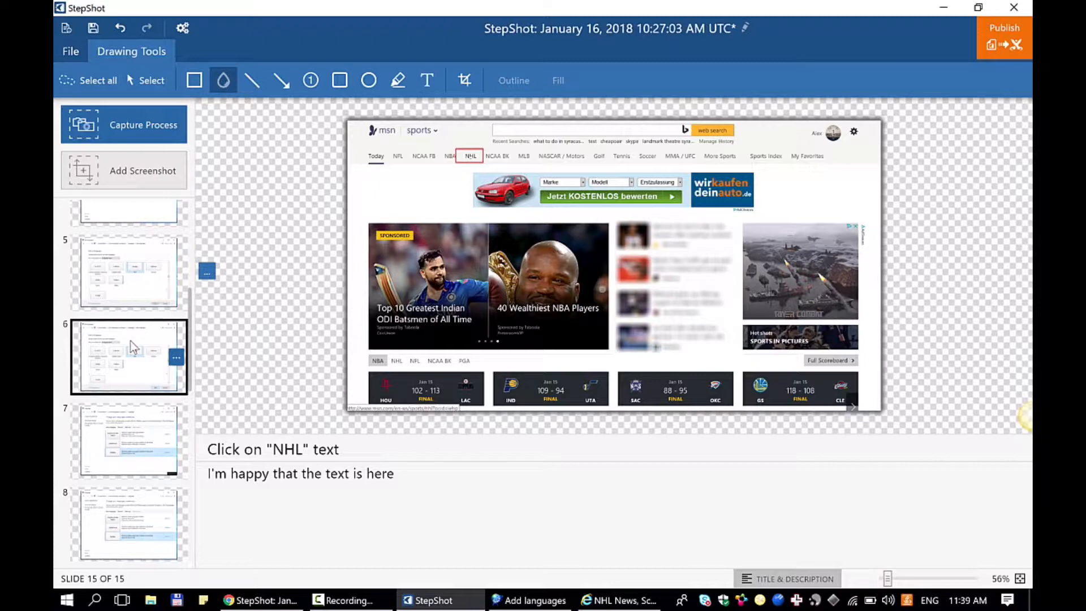
scroll(130, 340, down, 1)
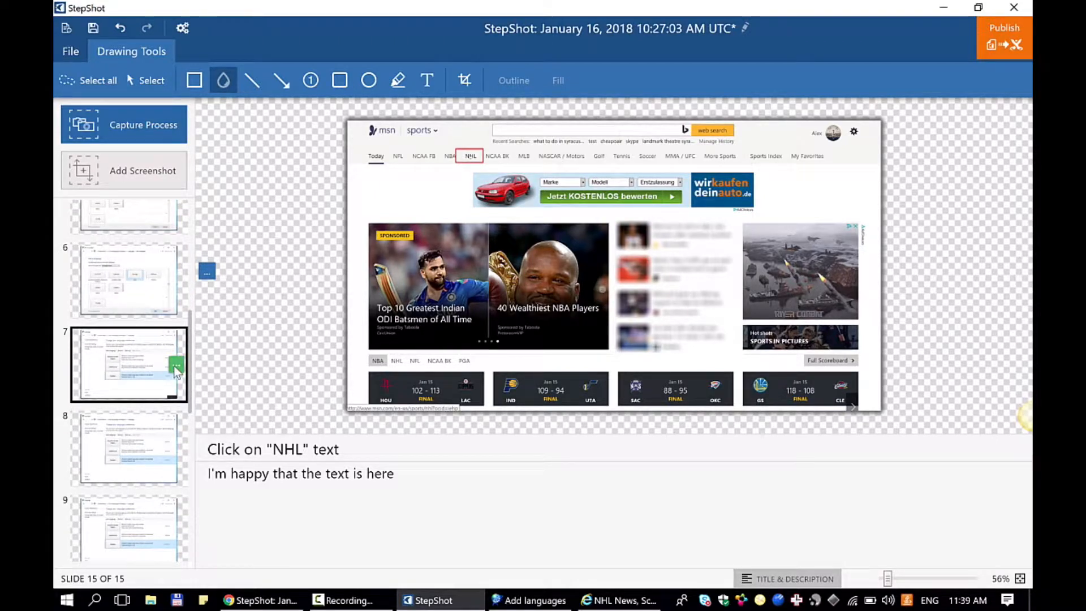
scroll(177, 376, down, 6)
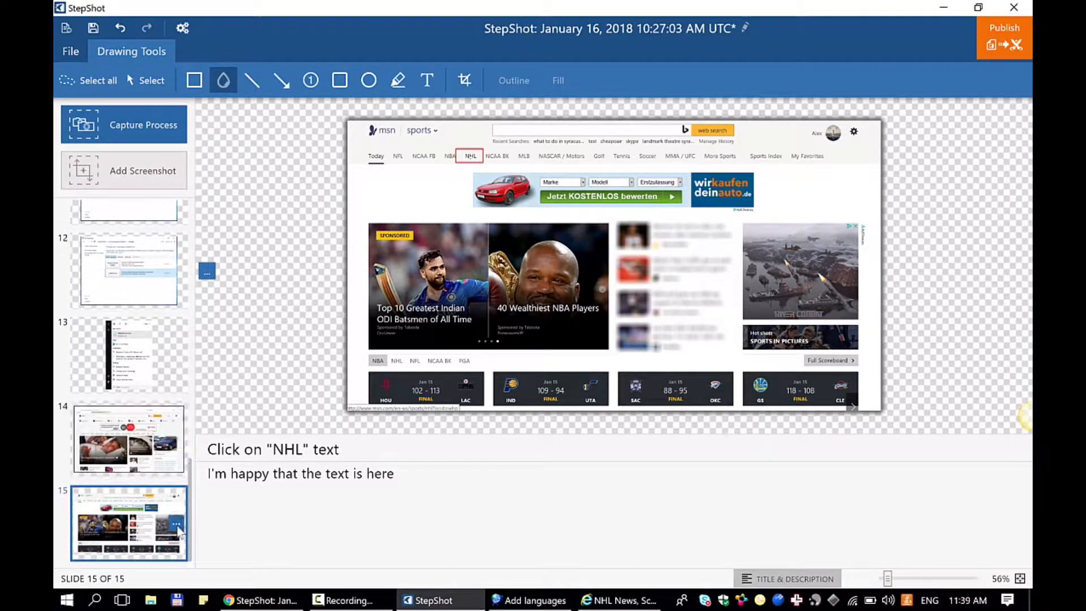
click(178, 531)
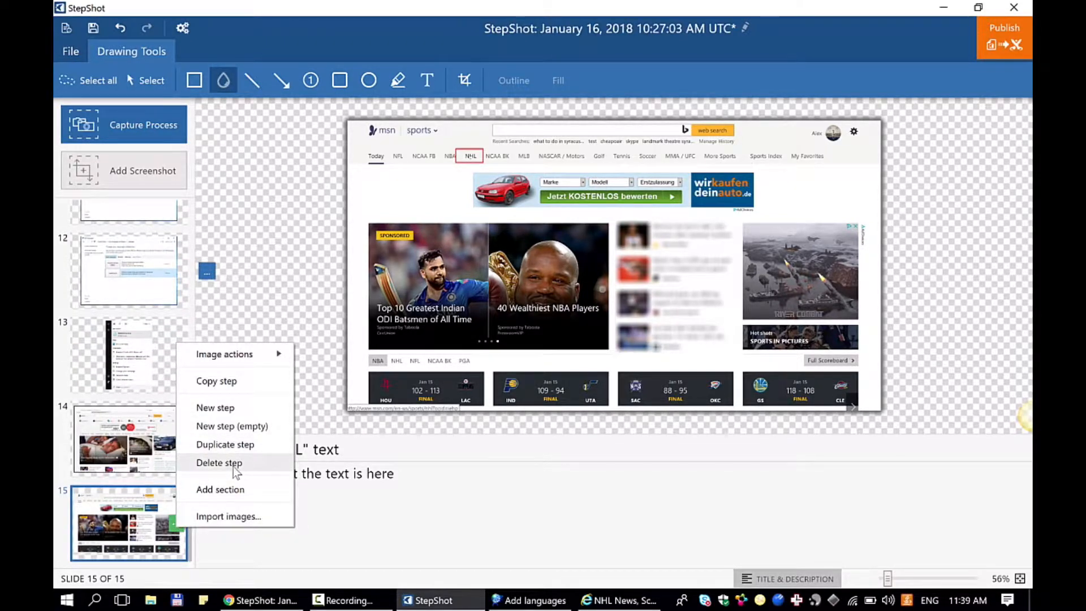
click(124, 373)
scroll(120, 367, up, 10)
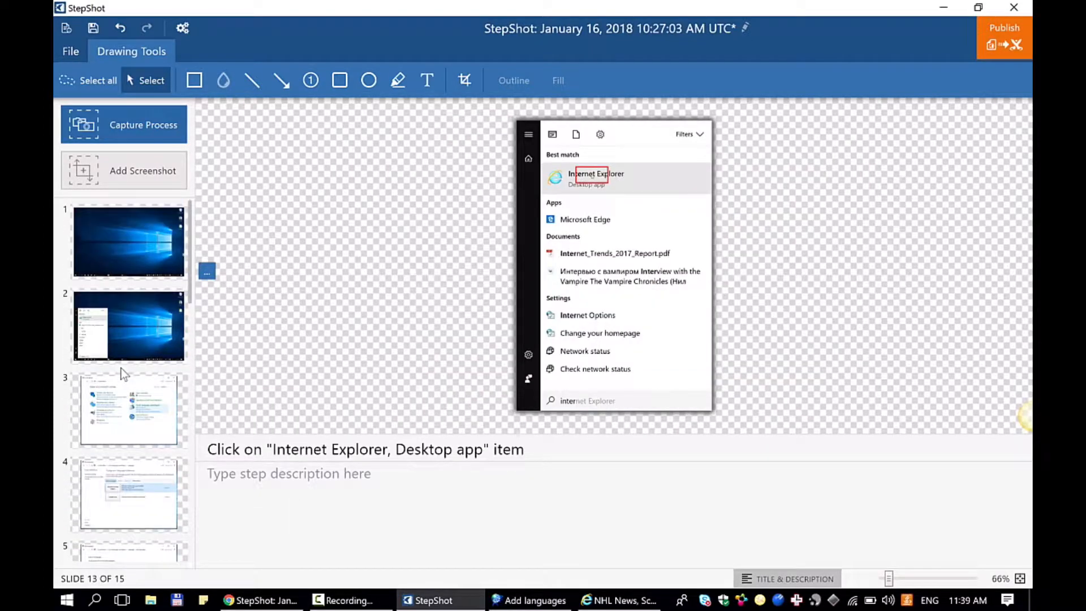
click(177, 243)
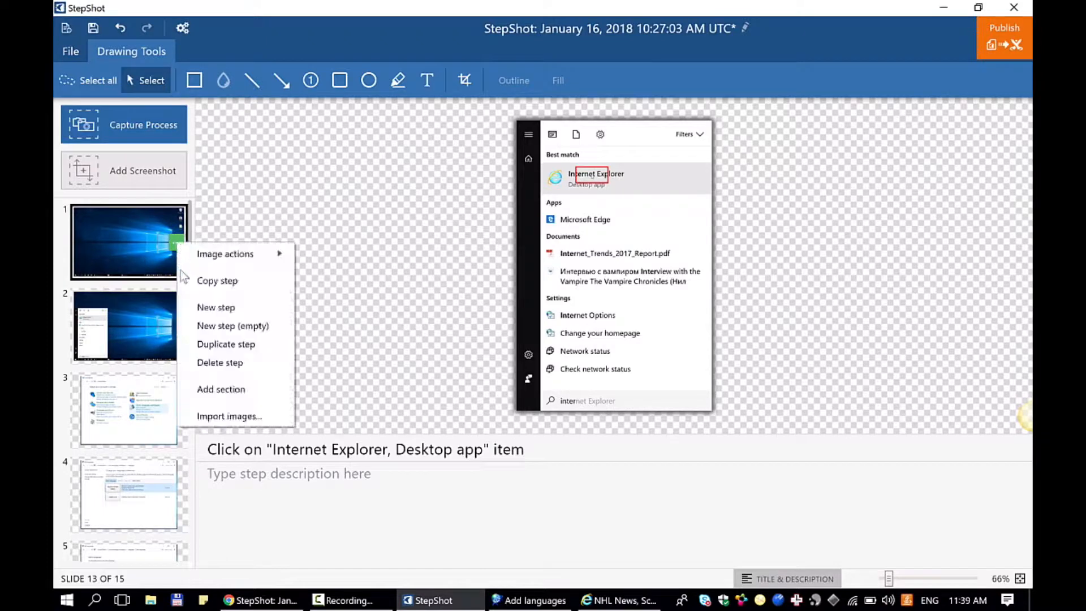
click(216, 364)
click(176, 244)
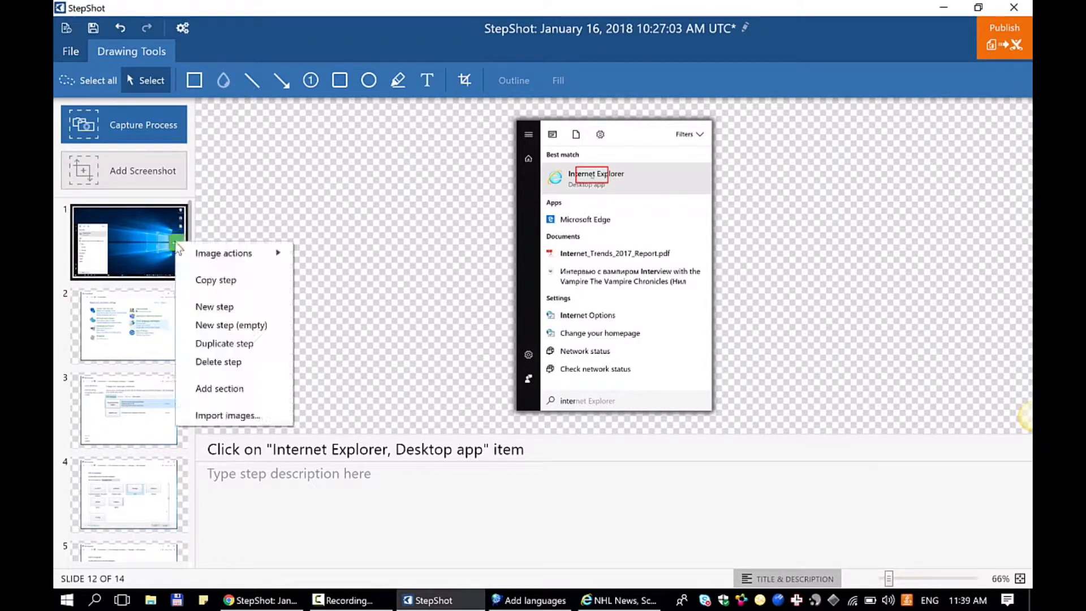
click(213, 363)
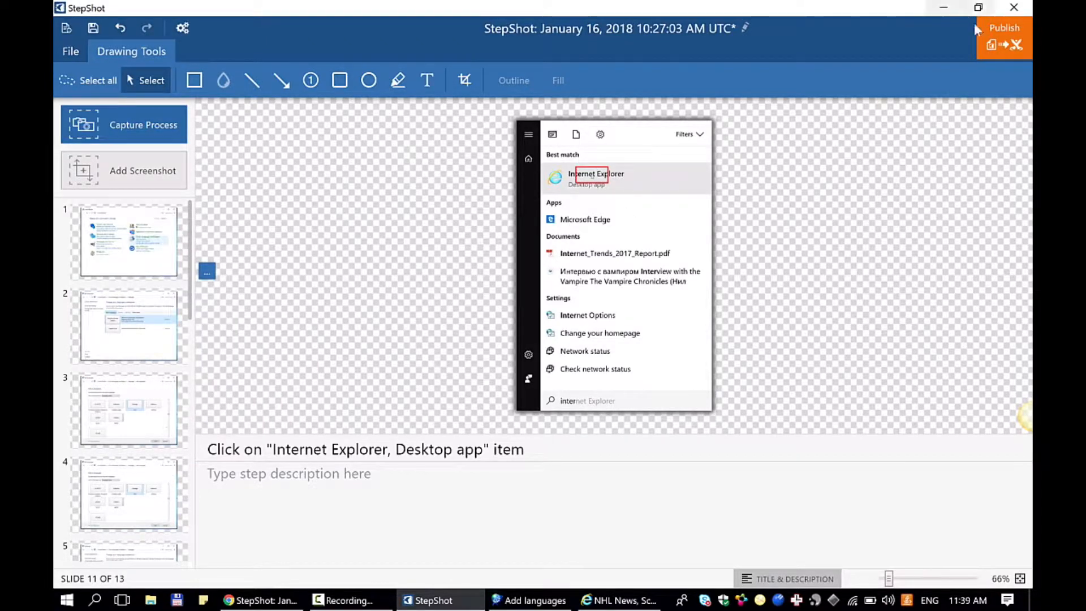
- Prepare the guide for publishing to Confluence, look through the available layout templates, and choose the Numbered layout
click(1002, 42)
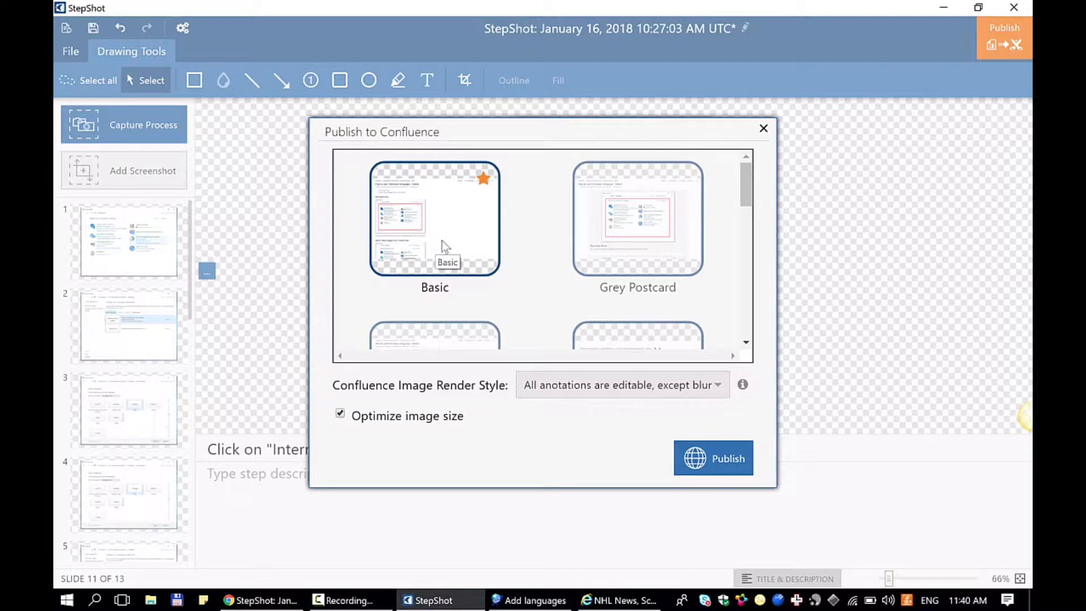
scroll(656, 202, down, 5)
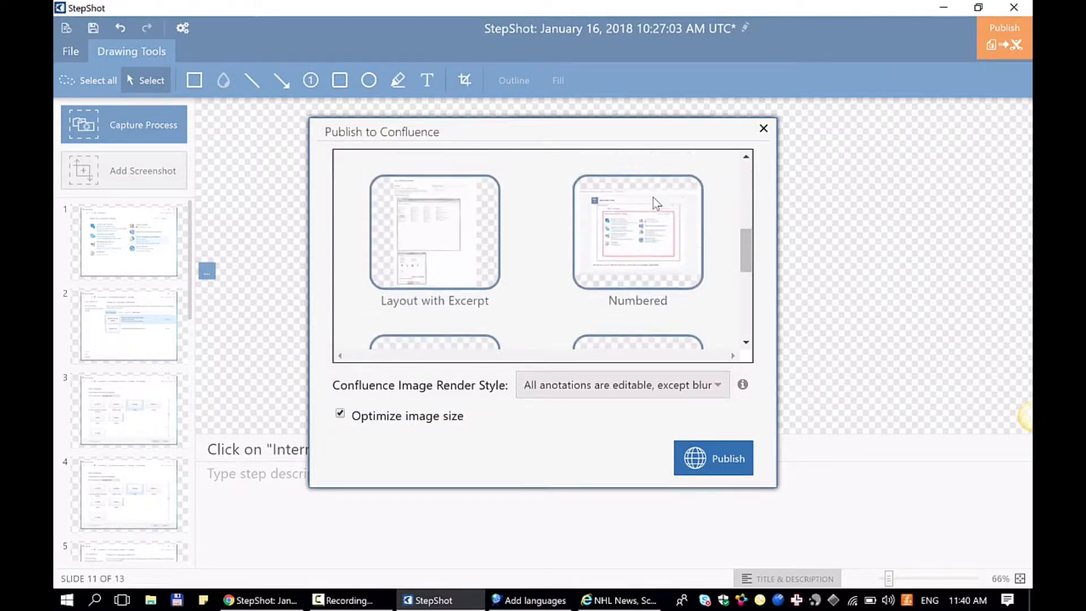
scroll(656, 203, down, 3)
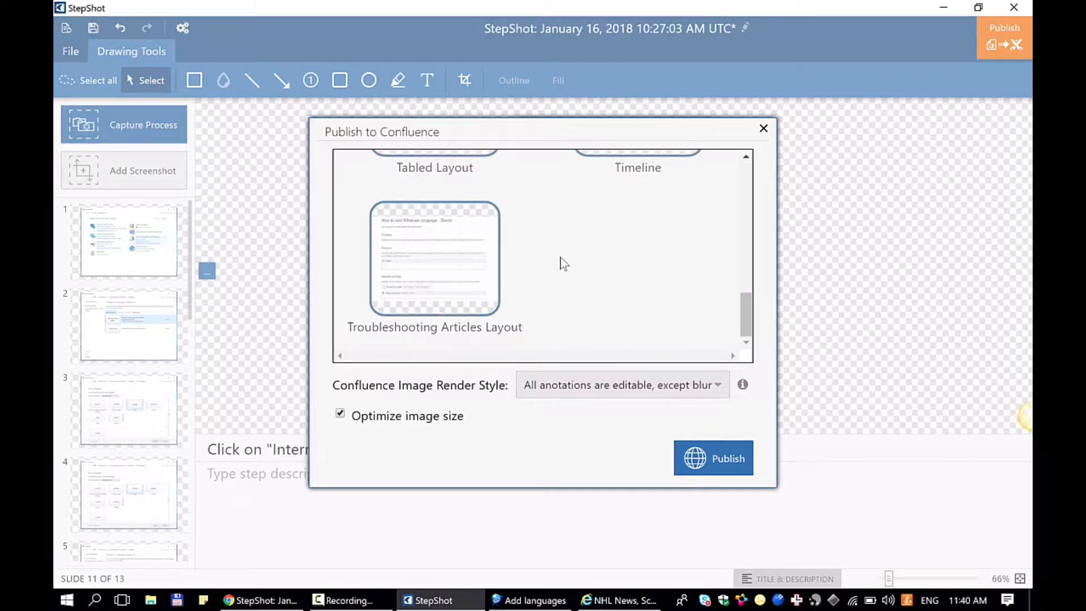
scroll(562, 263, up, 6)
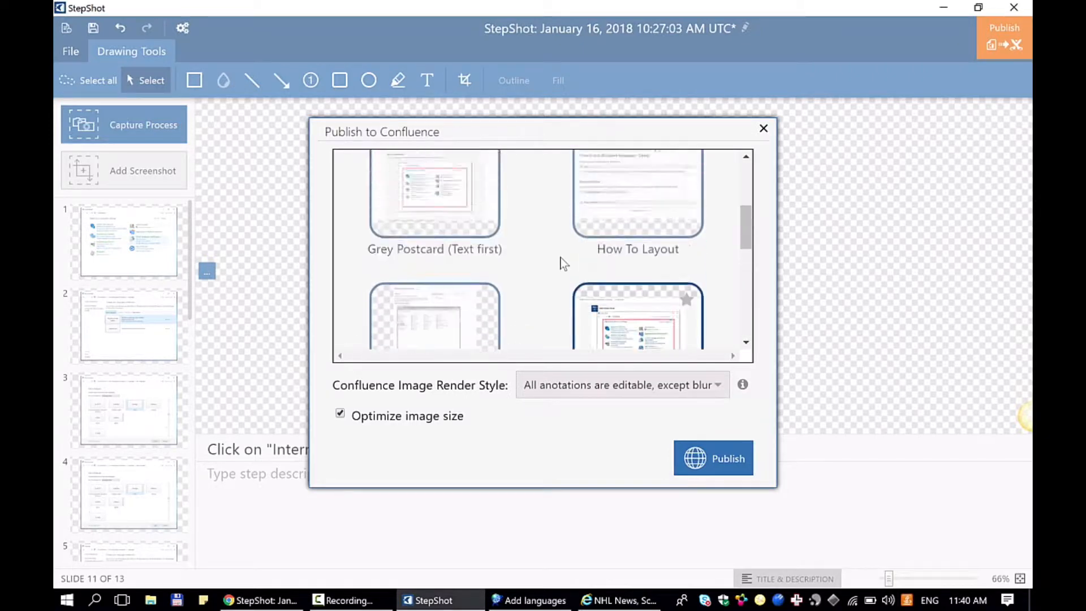
scroll(563, 263, up, 2)
scroll(578, 227, up, 1)
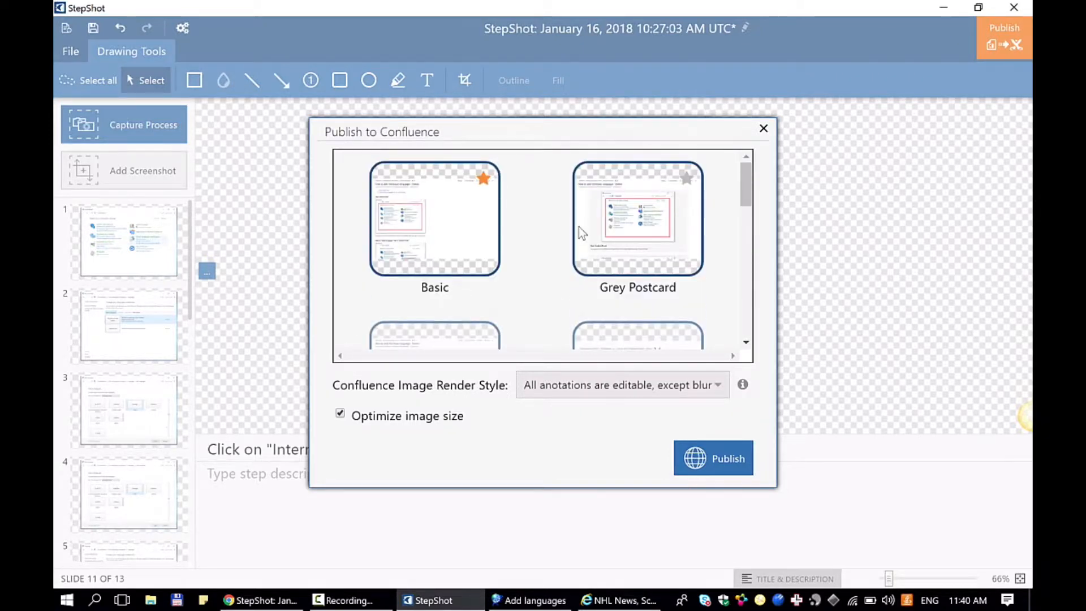
scroll(578, 227, down, 8)
scroll(579, 227, up, 4)
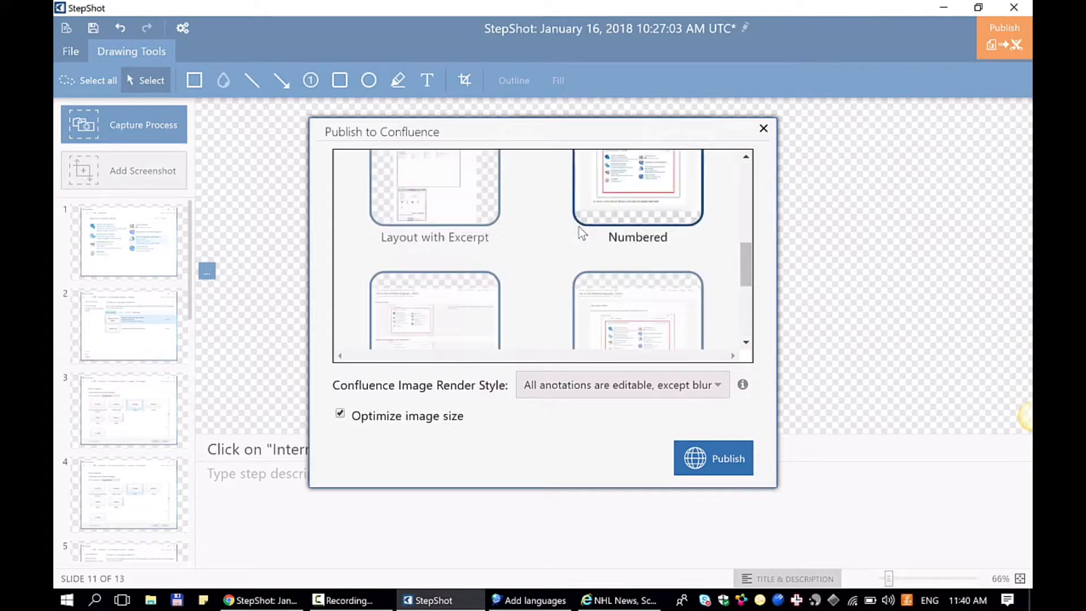
scroll(578, 227, down, 2)
scroll(579, 226, down, 3)
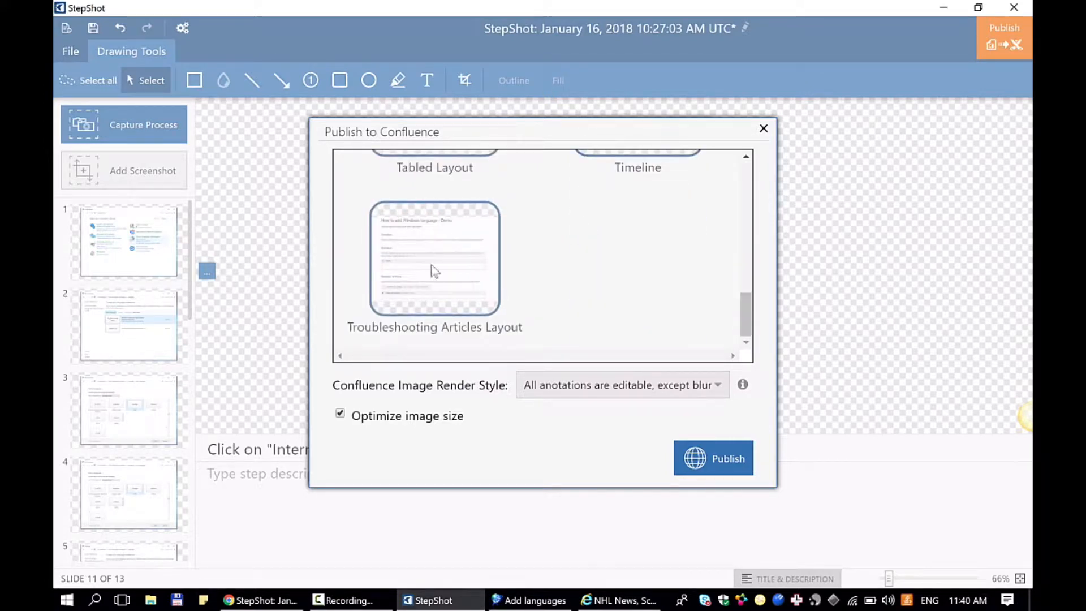
click(421, 277)
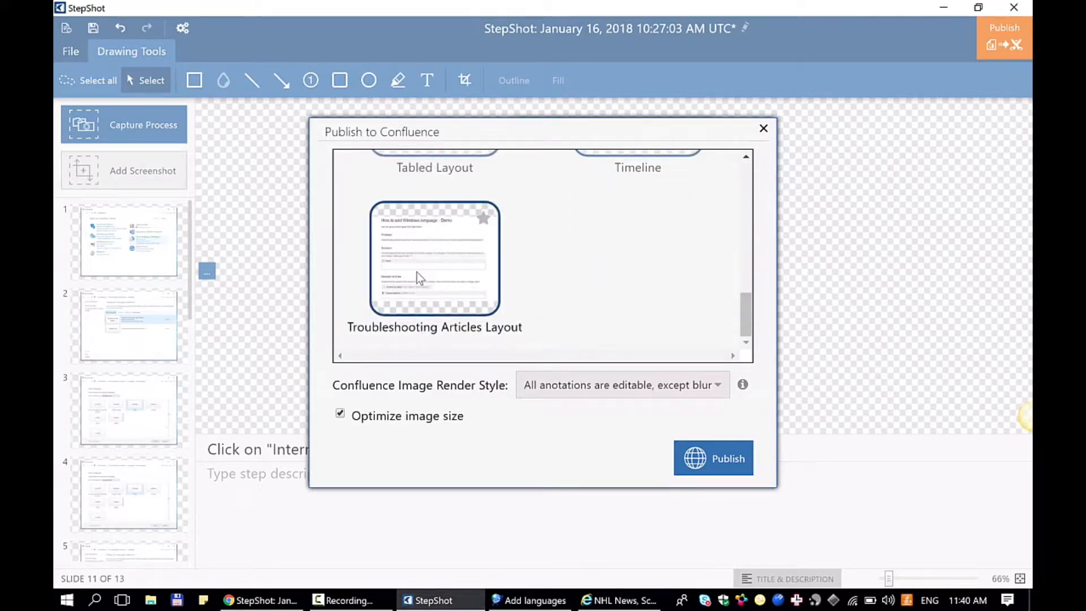
scroll(419, 277, up, 5)
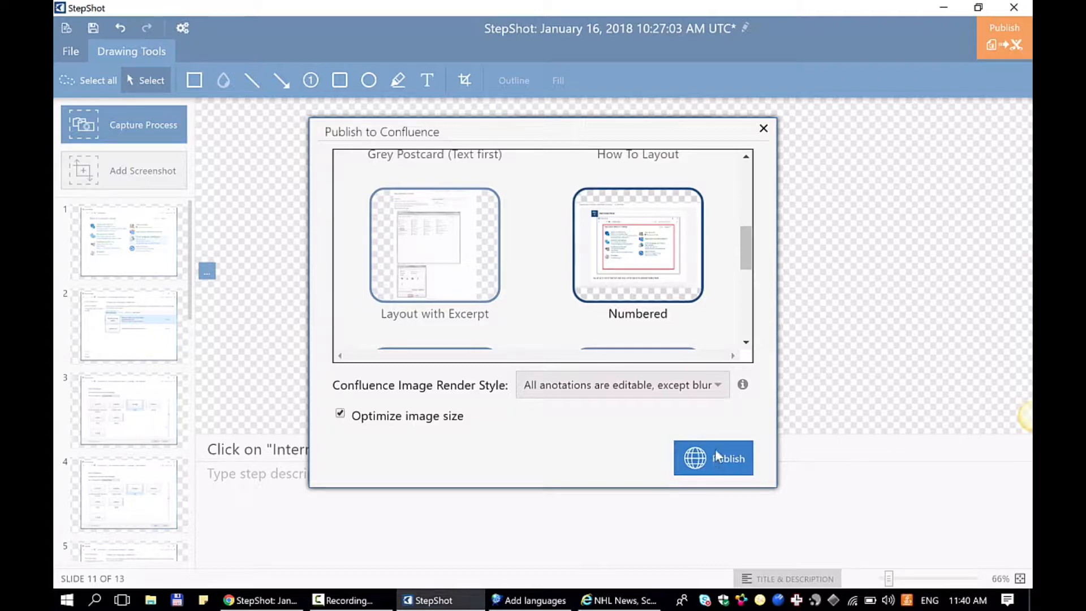
- Publish the guide with all annotations editable except blur after checking the image render styles, and view the published Confluence page in the browser
click(718, 388)
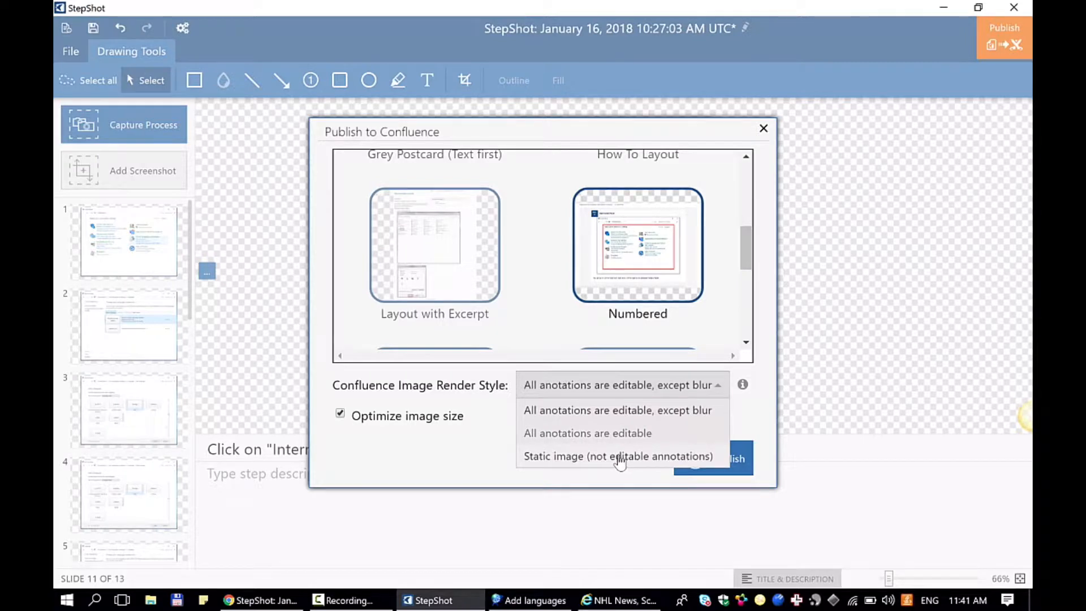
click(376, 447)
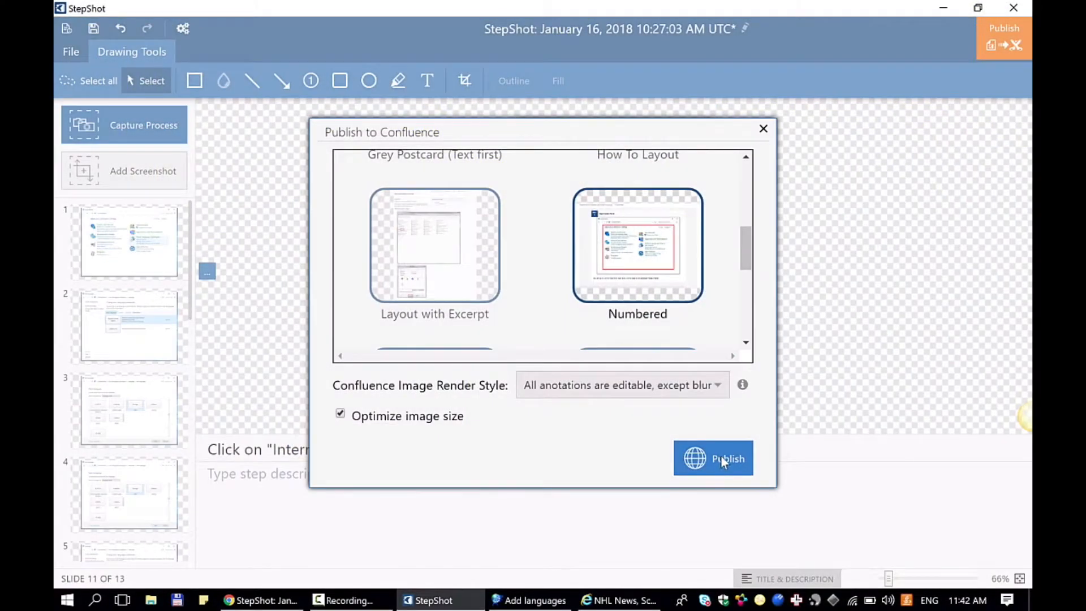
click(721, 458)
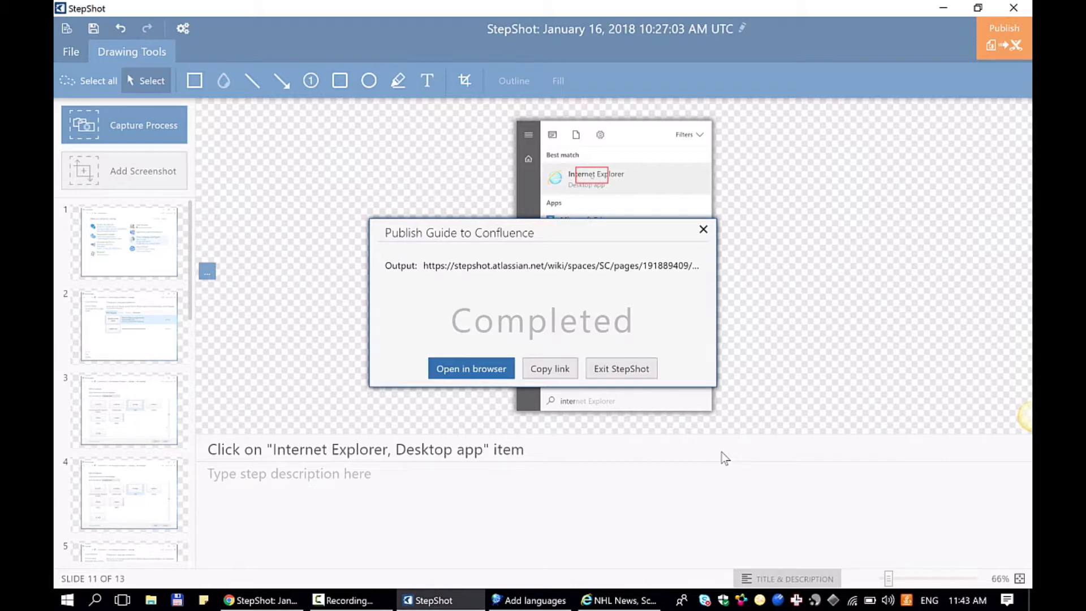
click(481, 373)
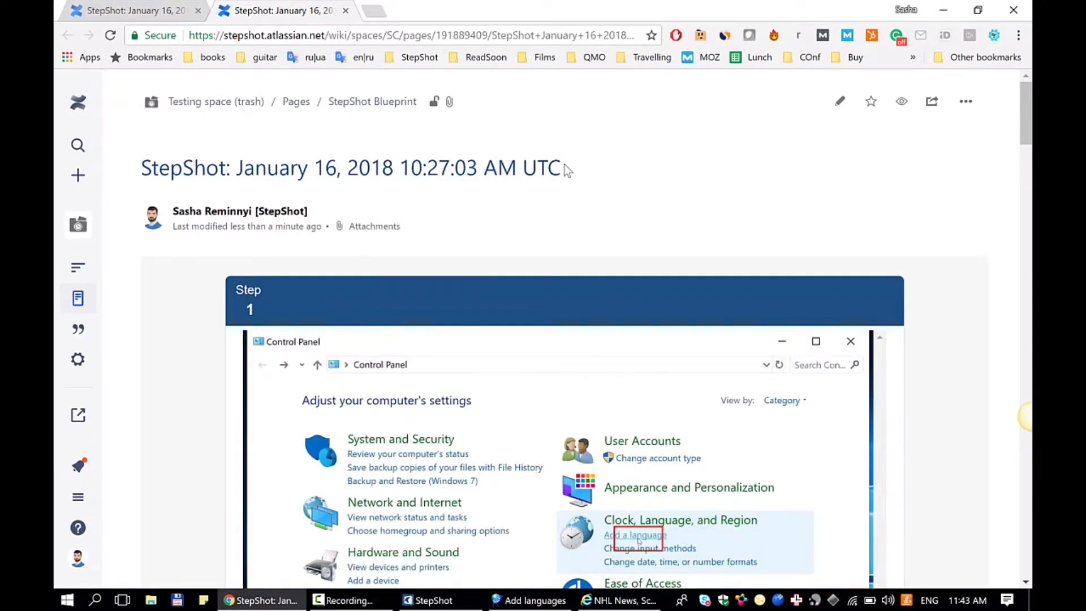
- Look through the numbered steps of the published Confluence page, from step 1 to step 9
key(alt+Tab)
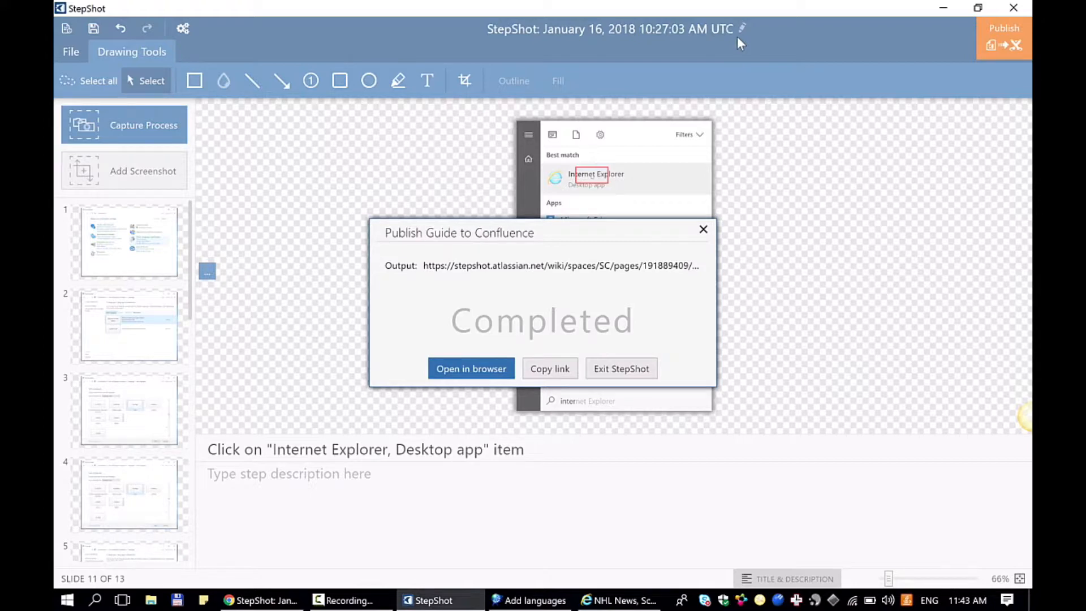
key(alt+Tab)
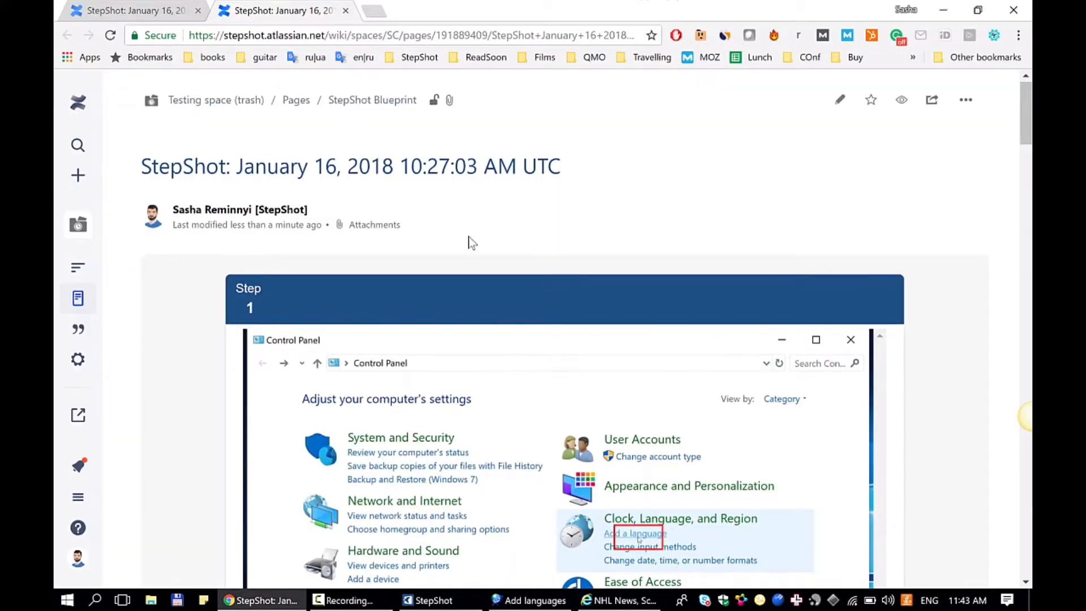
scroll(472, 242, down, 2)
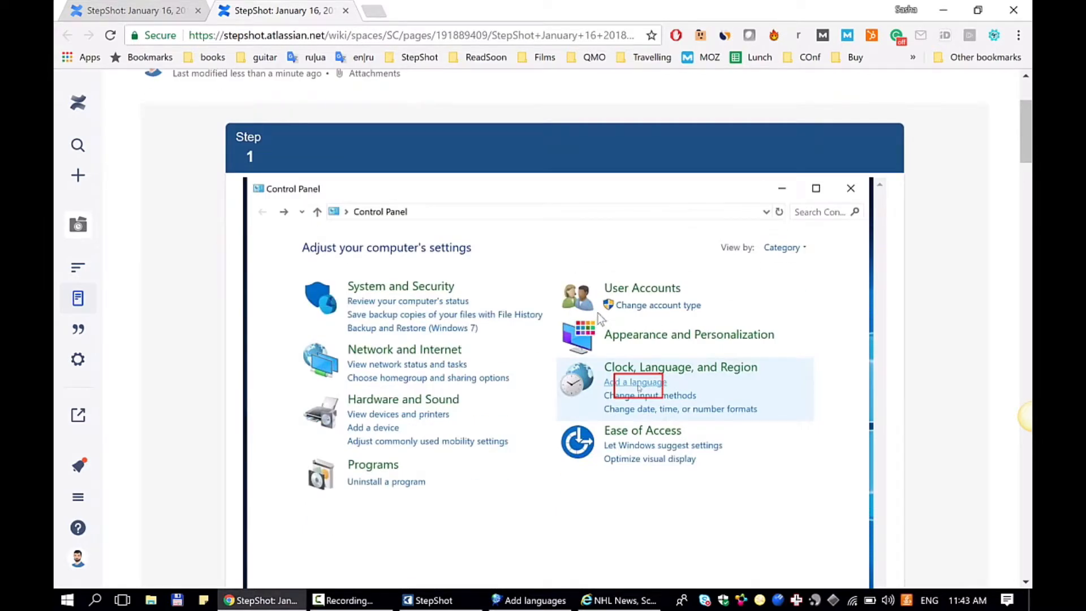
scroll(674, 393, down, 3)
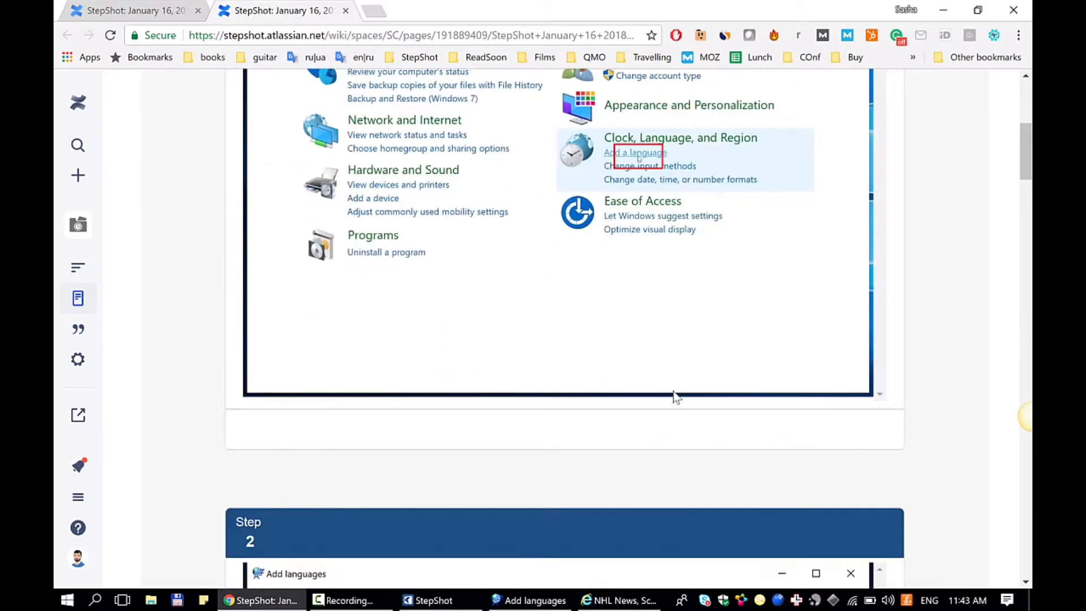
scroll(674, 392, down, 2)
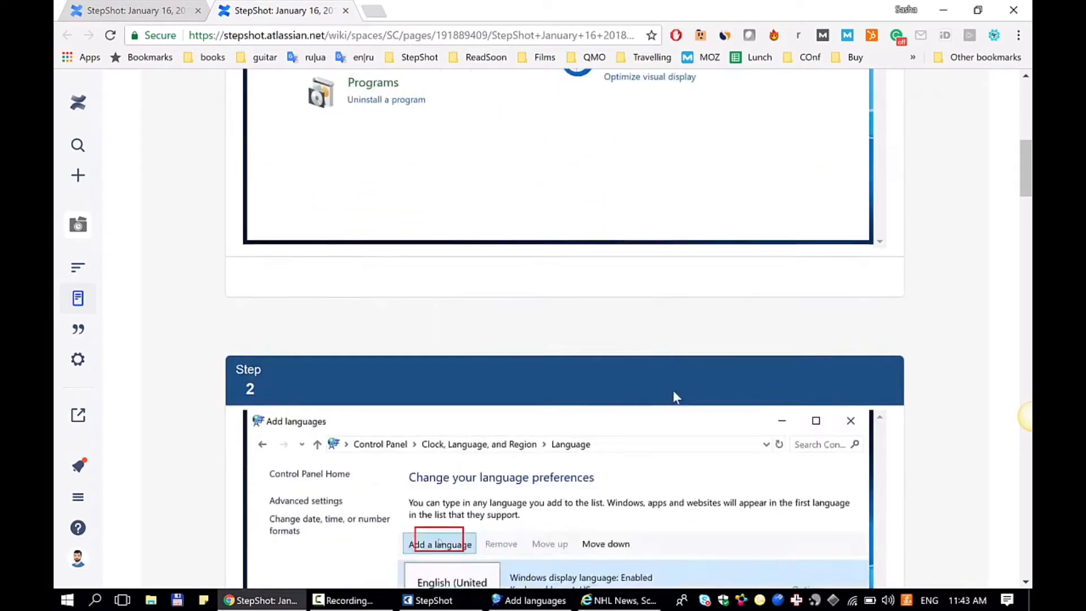
scroll(674, 391, up, 5)
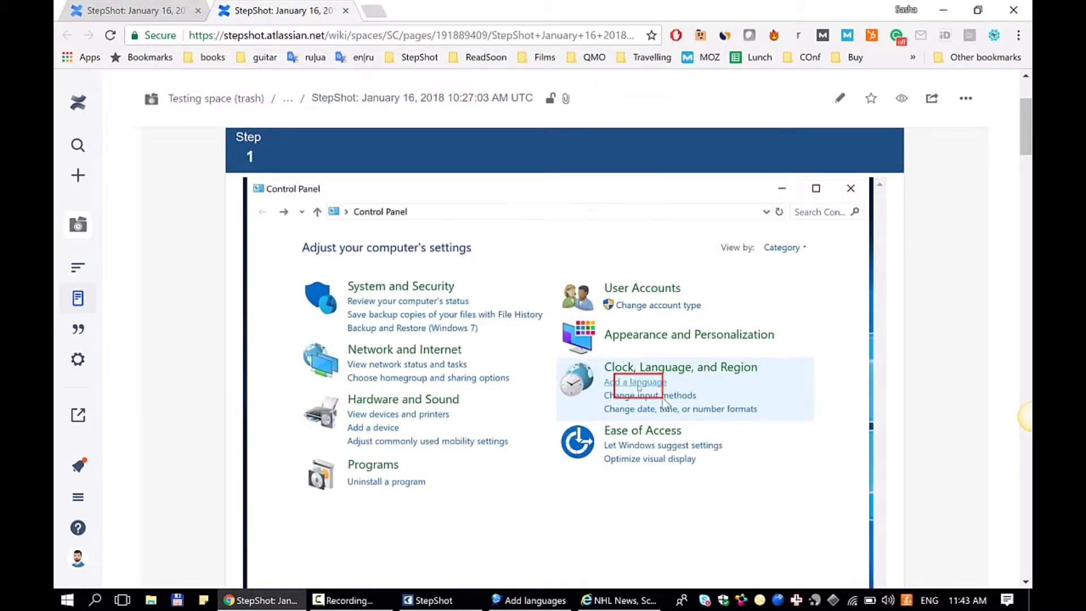
scroll(664, 401, down, 1)
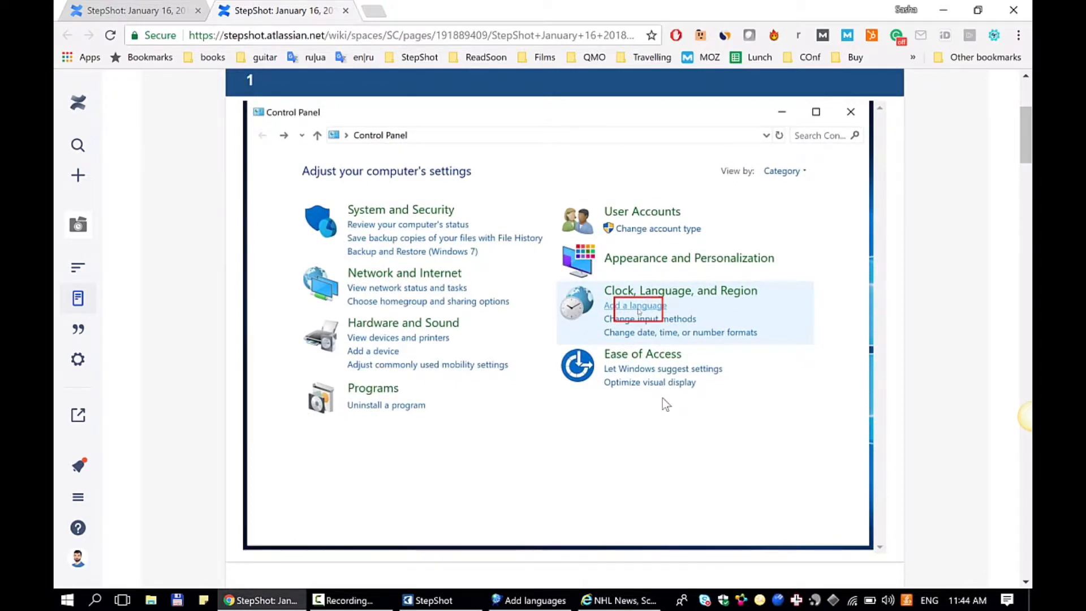
scroll(662, 398, down, 6)
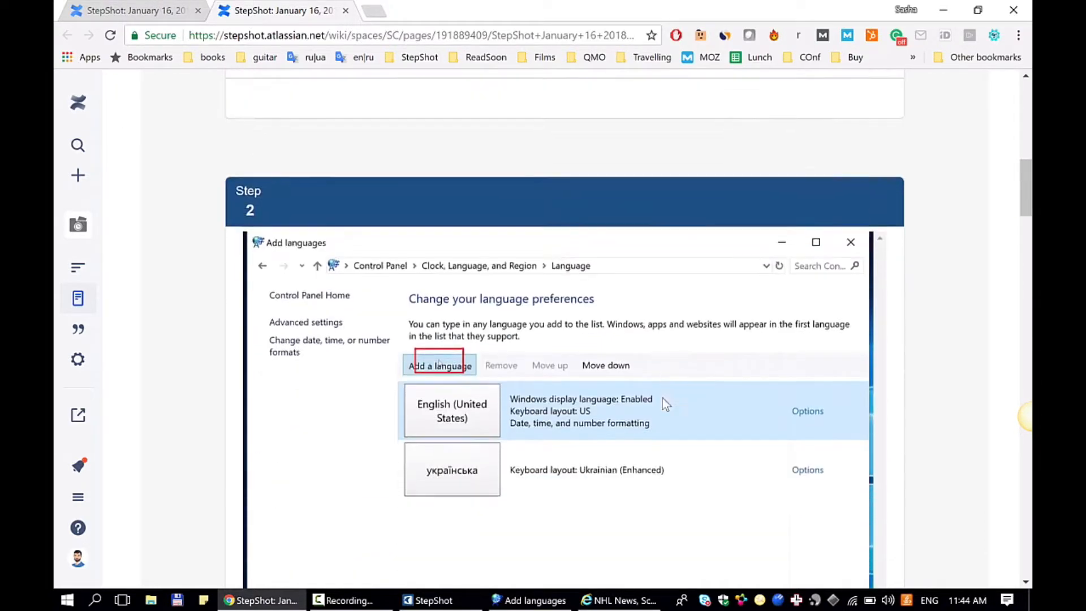
scroll(663, 398, down, 16)
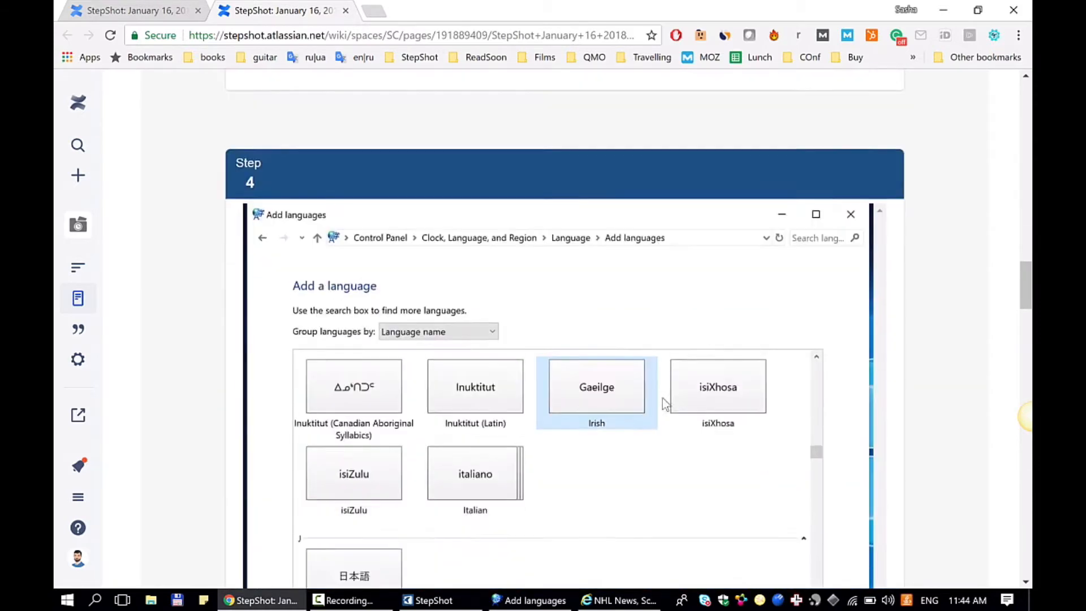
scroll(664, 403, down, 6)
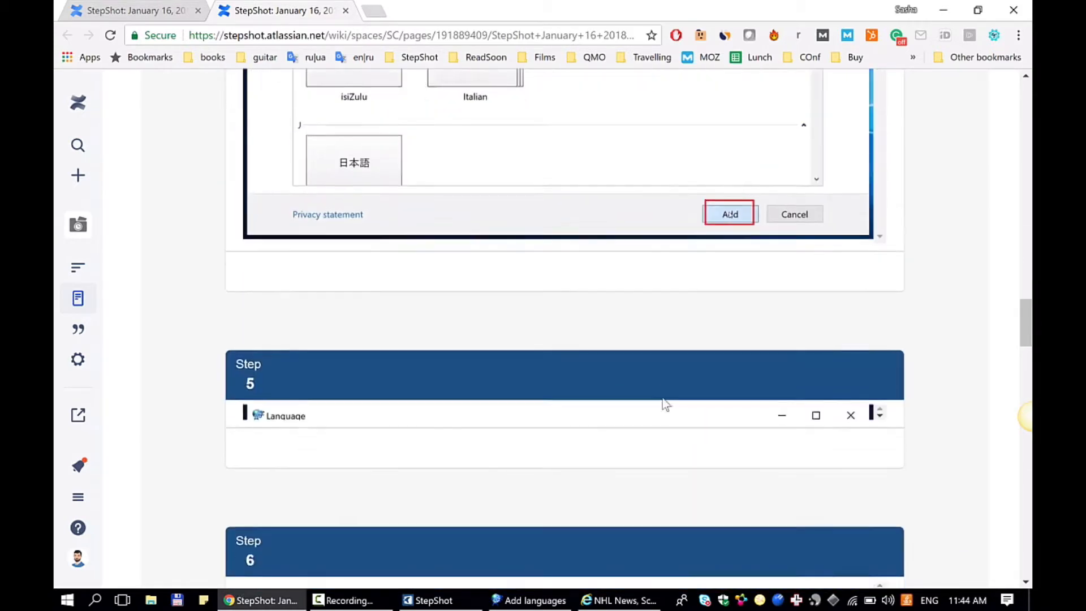
scroll(665, 403, down, 10)
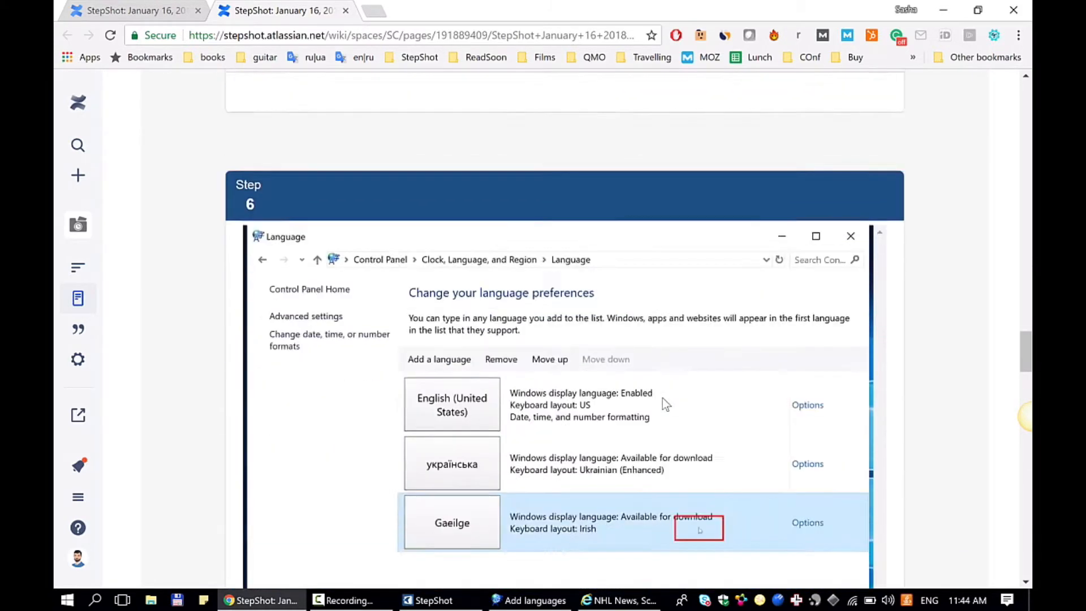
scroll(662, 398, down, 13)
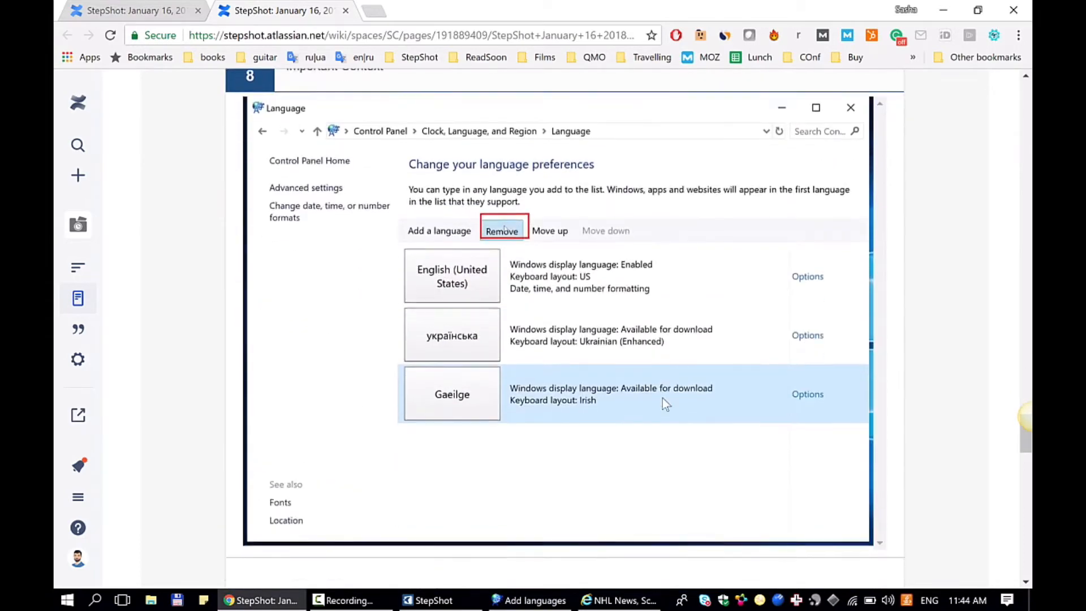
scroll(663, 398, down, 9)
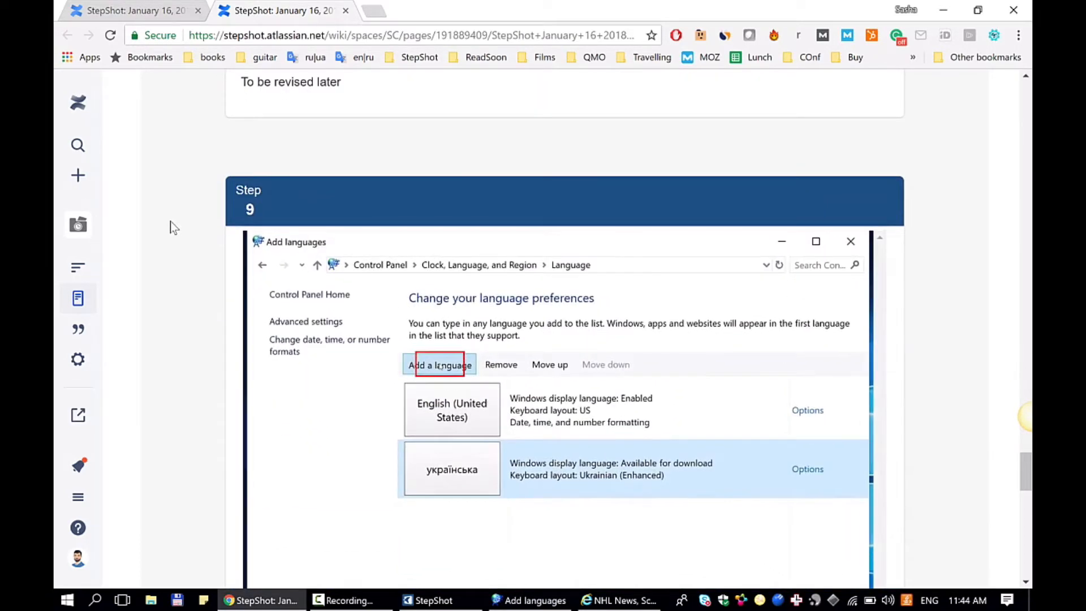
- Examine the "Important Context" title and "To be revised later" description of step 8, comparing it with the untitled steps
scroll(171, 222, up, 5)
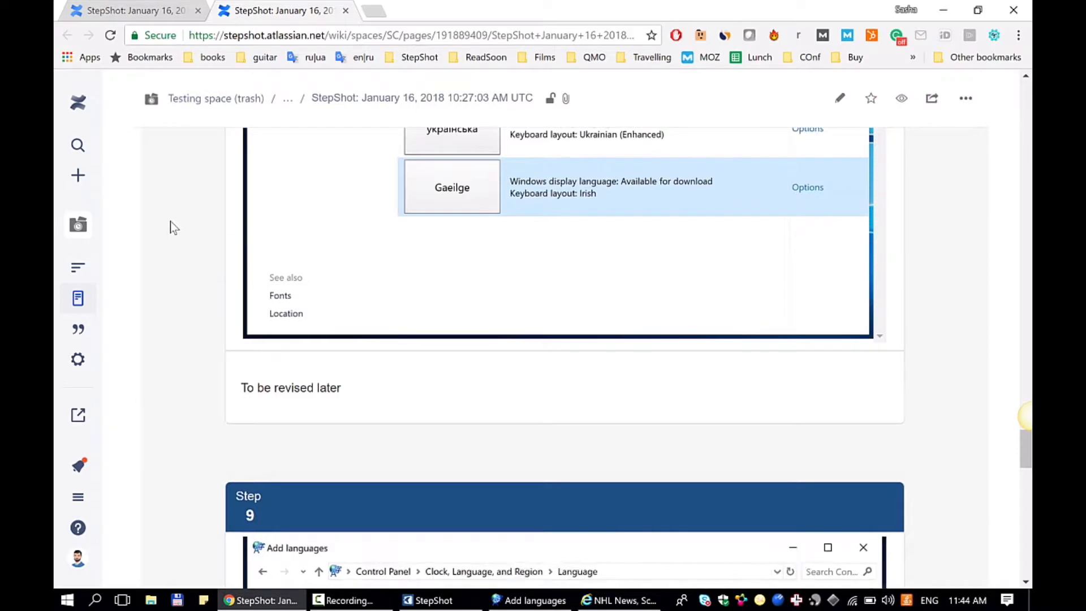
scroll(460, 263, up, 15)
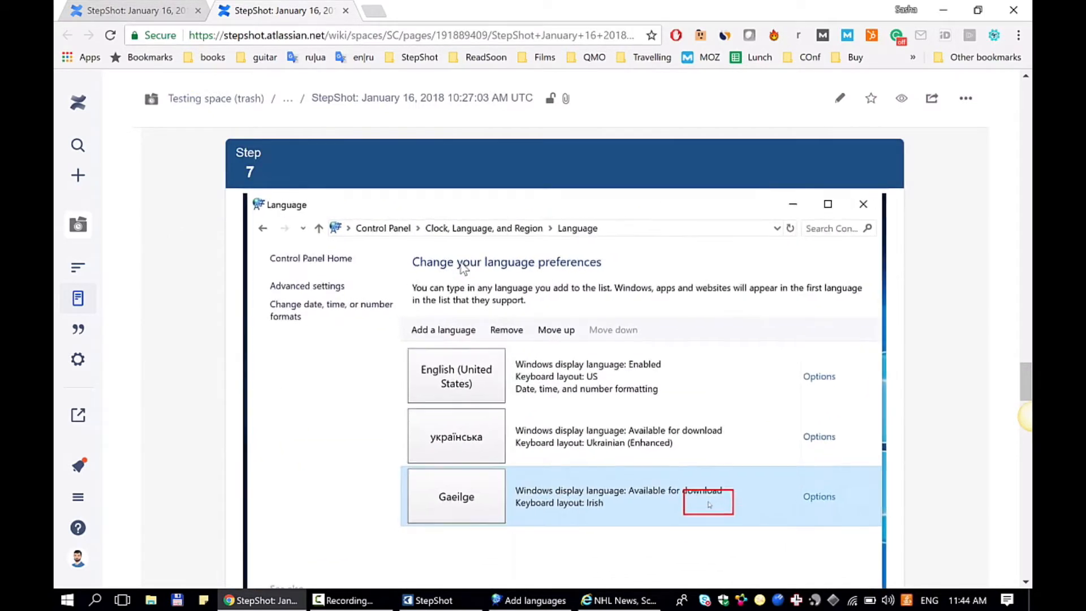
scroll(464, 268, down, 1)
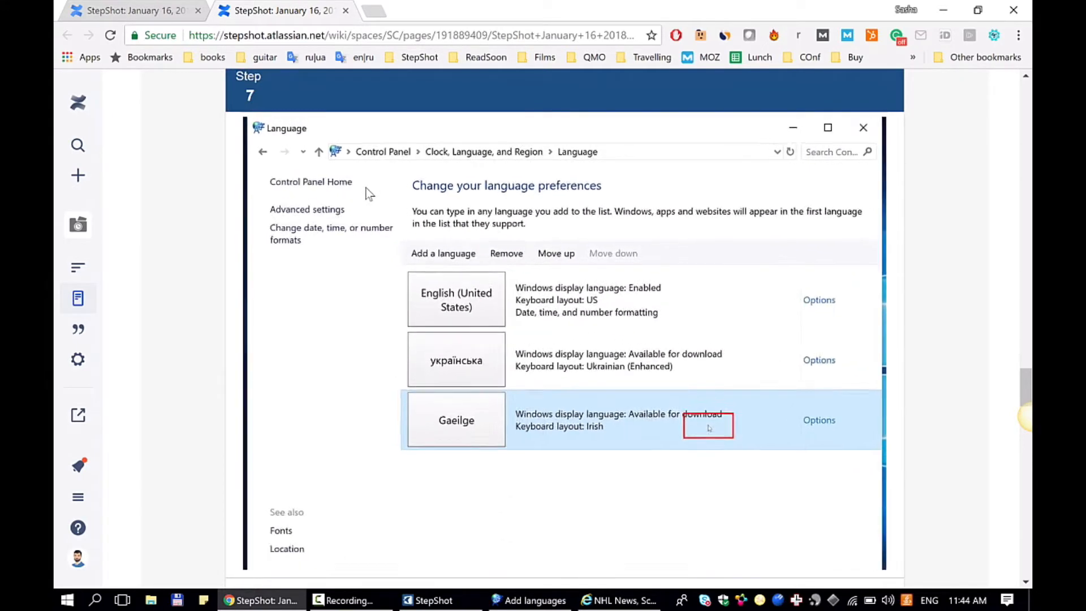
scroll(365, 188, down, 6)
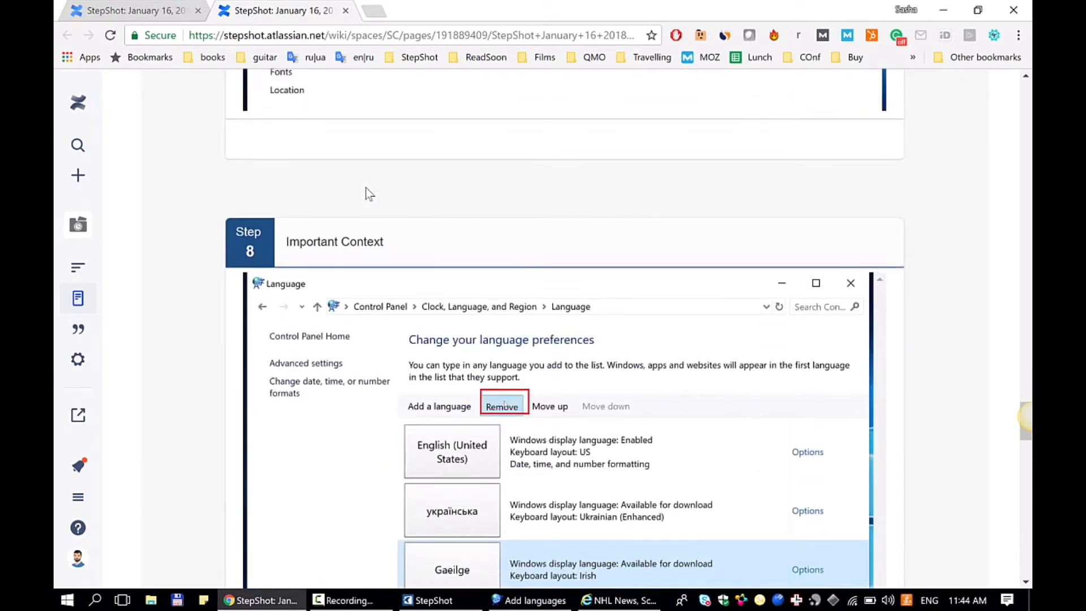
scroll(376, 237, down, 1)
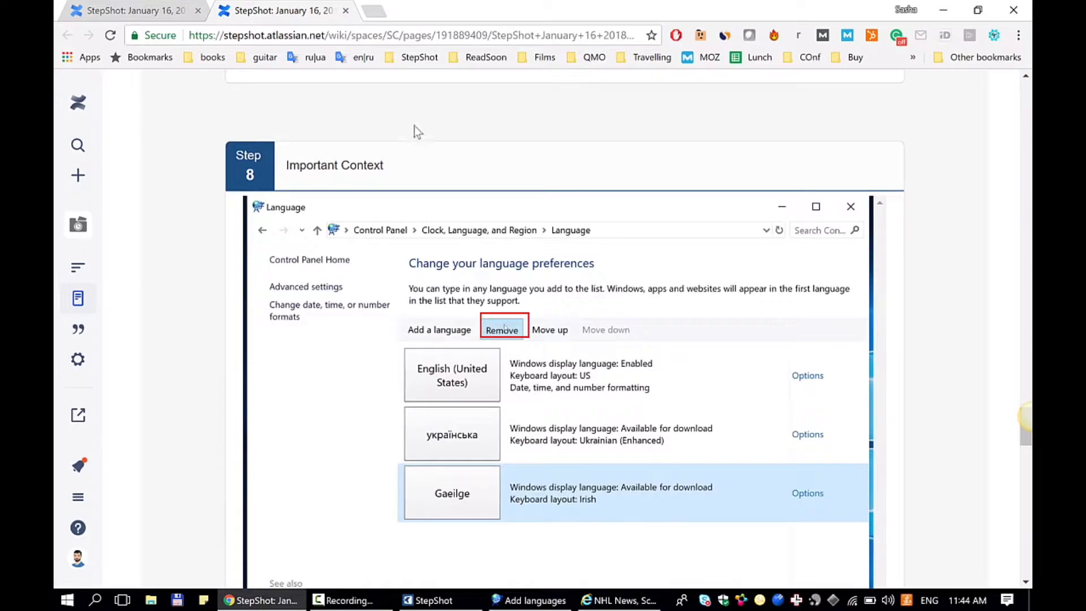
scroll(414, 129, down, 1)
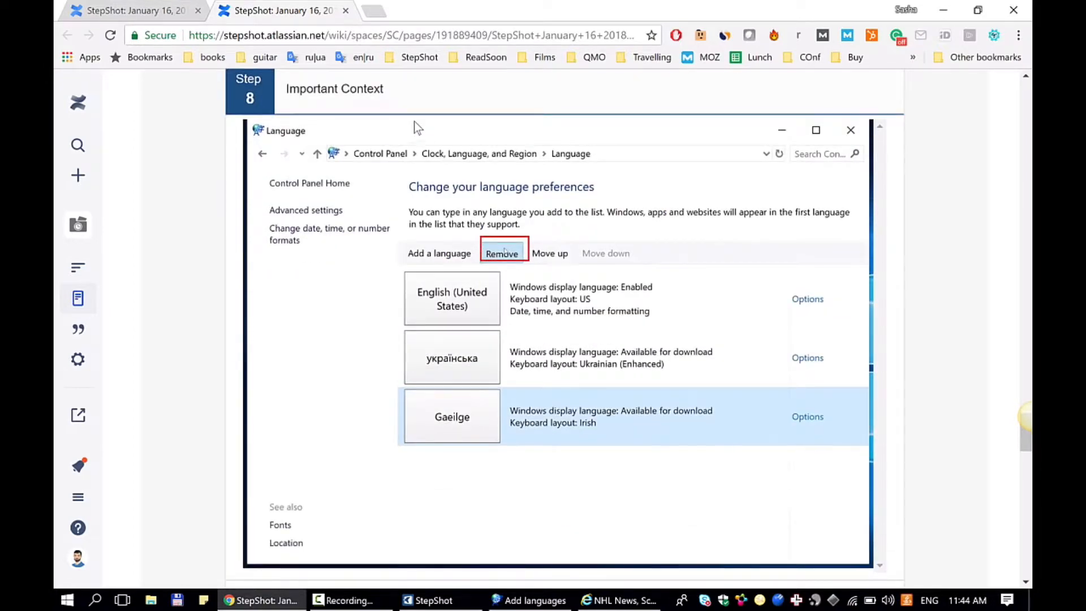
scroll(399, 90, down, 2)
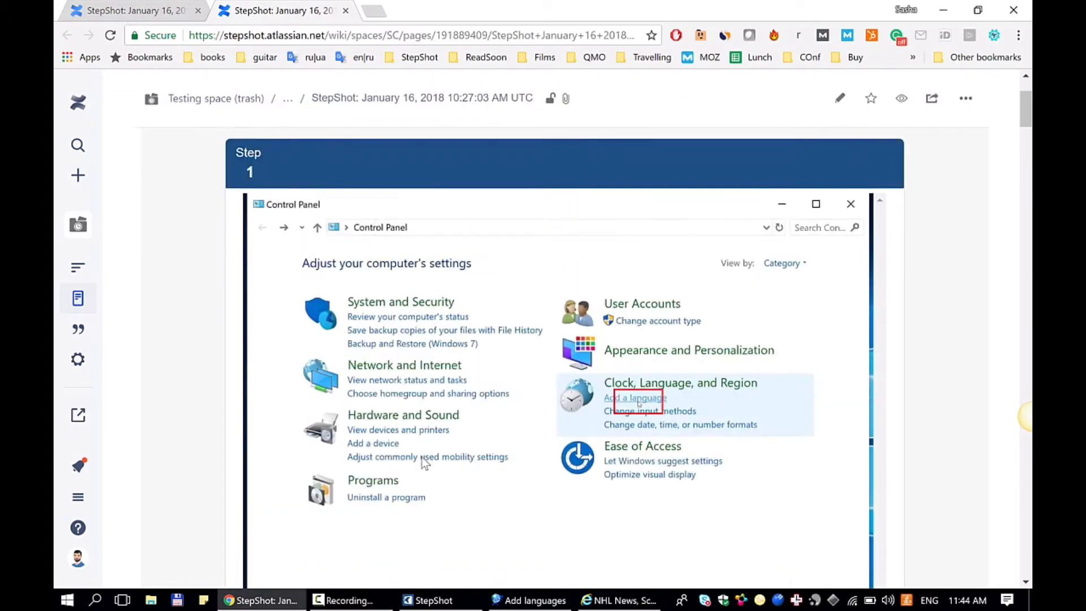
- Open the published page for editing and look through its StepShot image placeholders and step texts
click(839, 99)
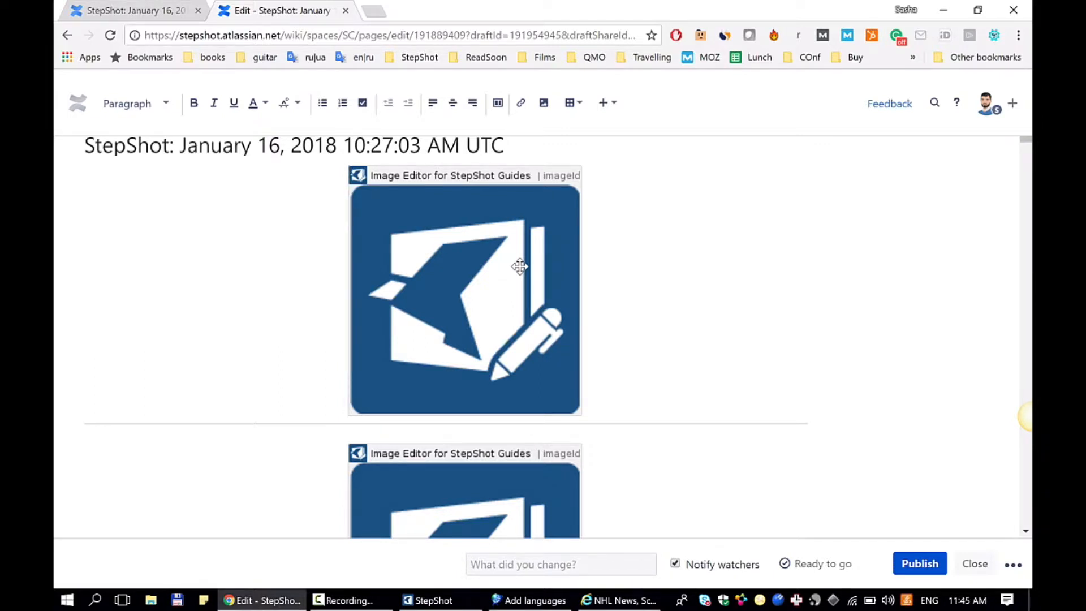
scroll(511, 274, down, 2)
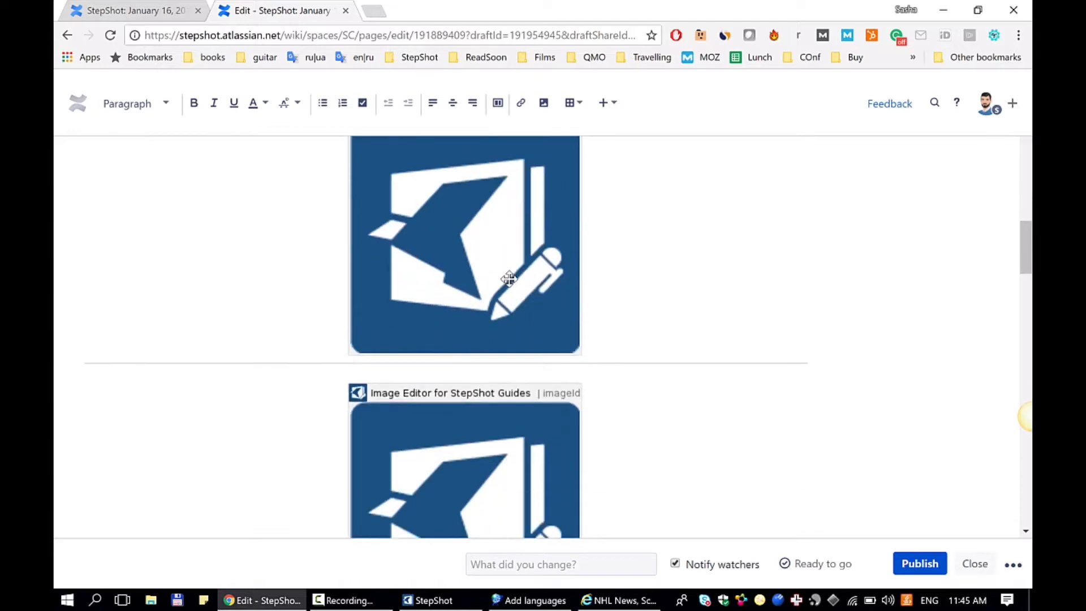
scroll(508, 279, down, 20)
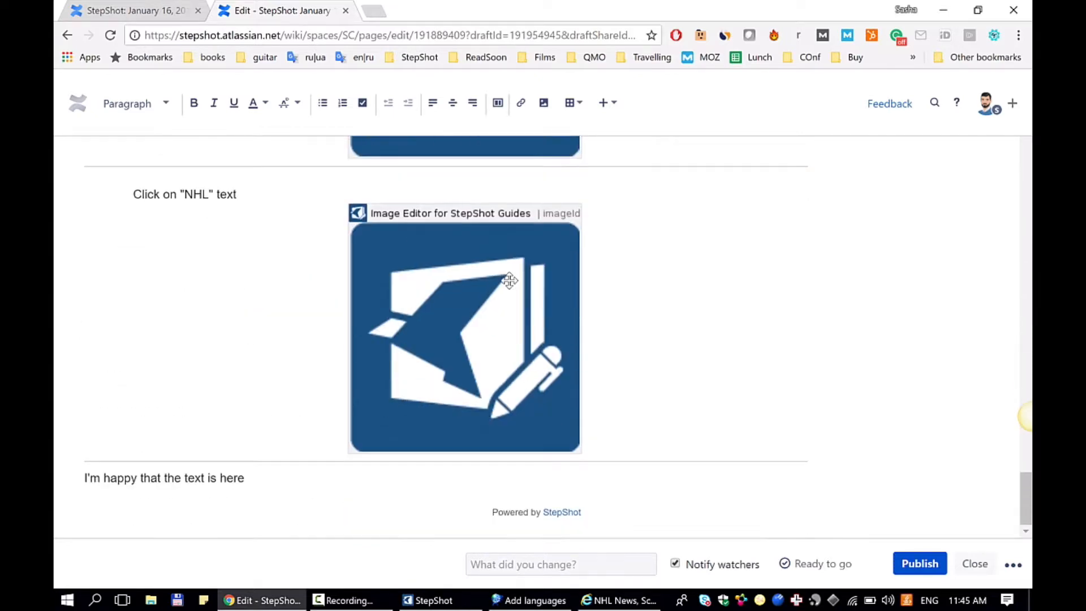
scroll(509, 280, up, 5)
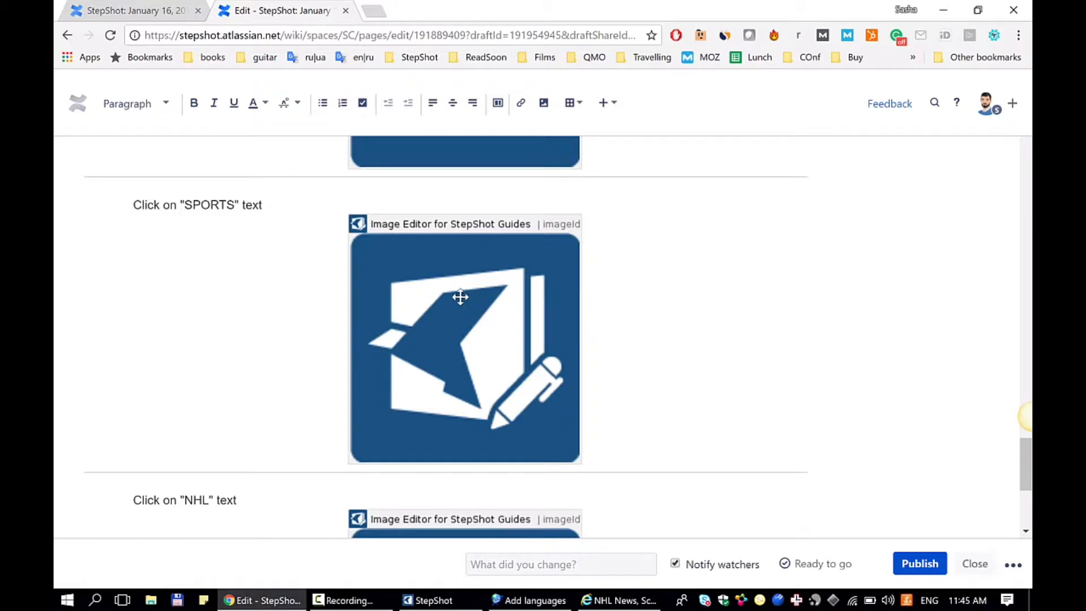
click(445, 339)
double_click(445, 338)
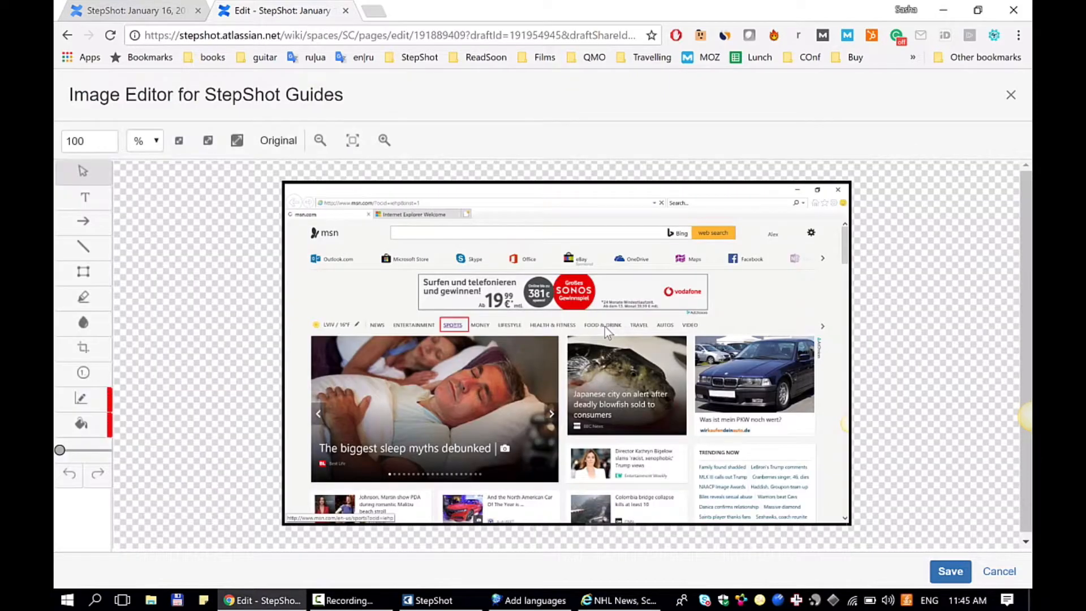
click(996, 571)
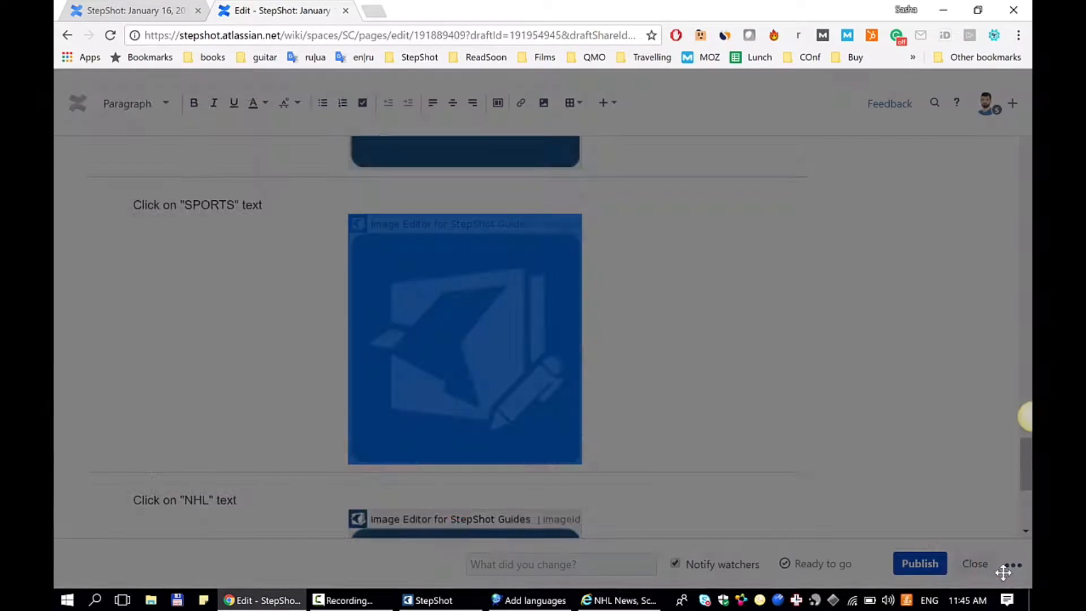
- Open the NHL step's screenshot in the image editor and check whether the blurred headlines and the red NHL frame can be selected
scroll(540, 392, down, 5)
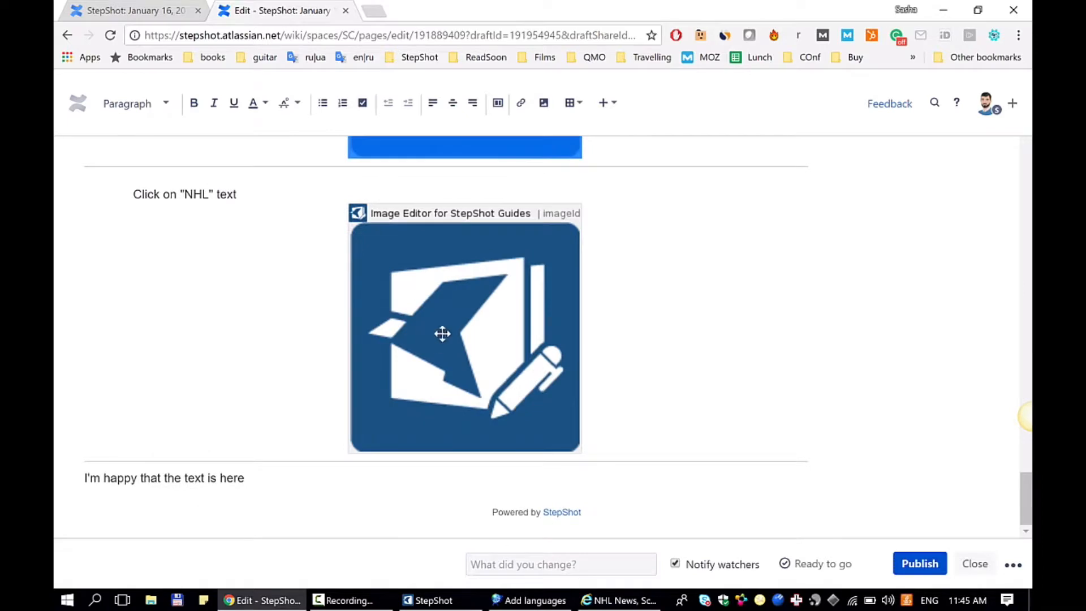
double_click(454, 326)
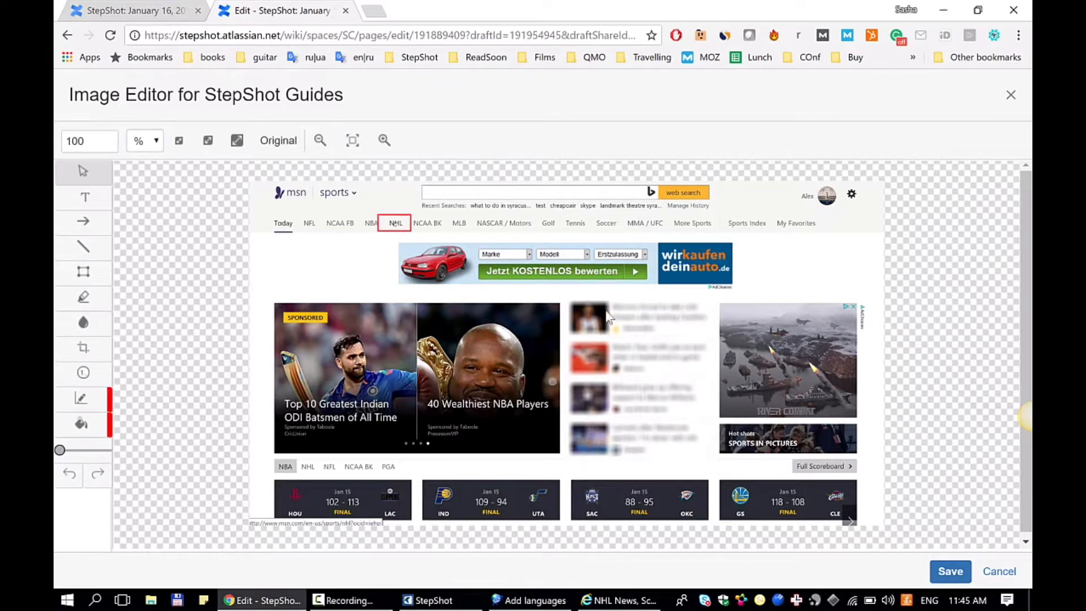
drag(710, 301, 609, 412)
click(379, 217)
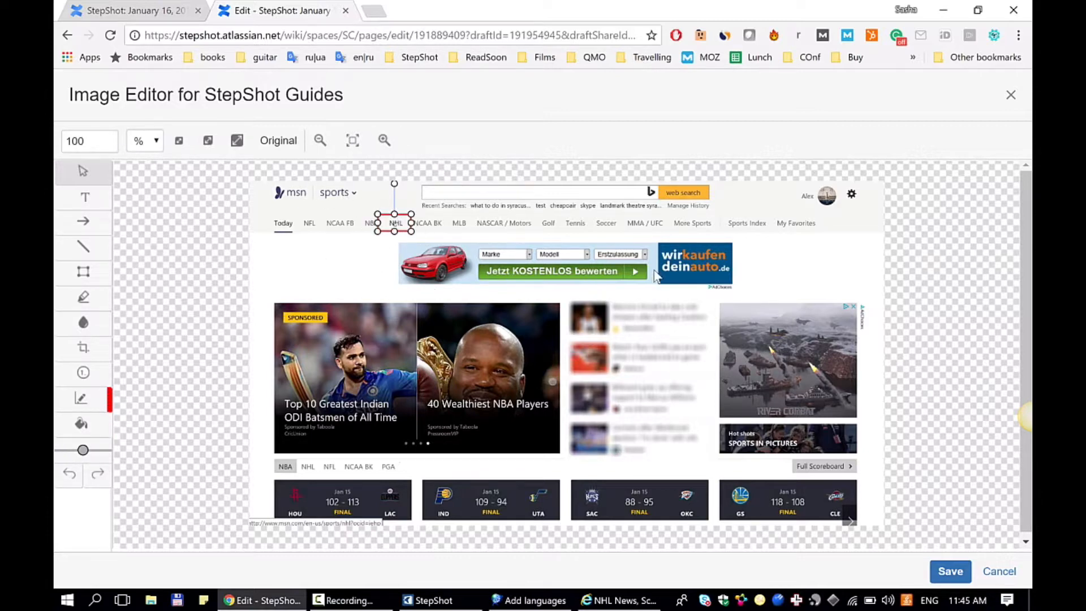
- Highlight the sports menu in yellow from NASCAR / Motors to My Favorites, including a square area under My Favorites
click(102, 299)
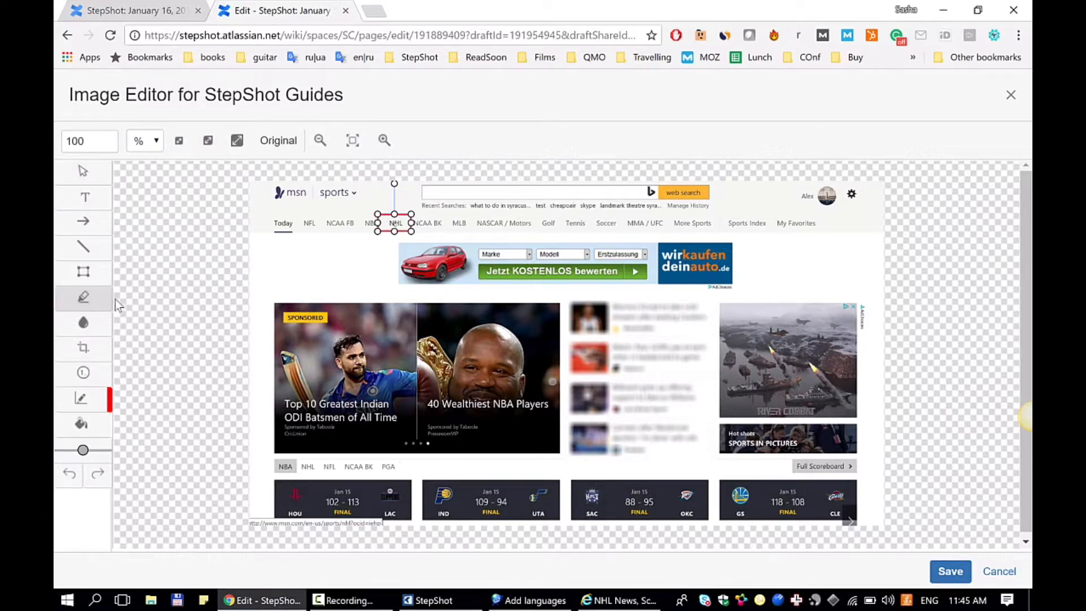
mouse_move(473, 212)
mouse_down()
mouse_move(481, 226)
mouse_move(612, 233)
mouse_up()
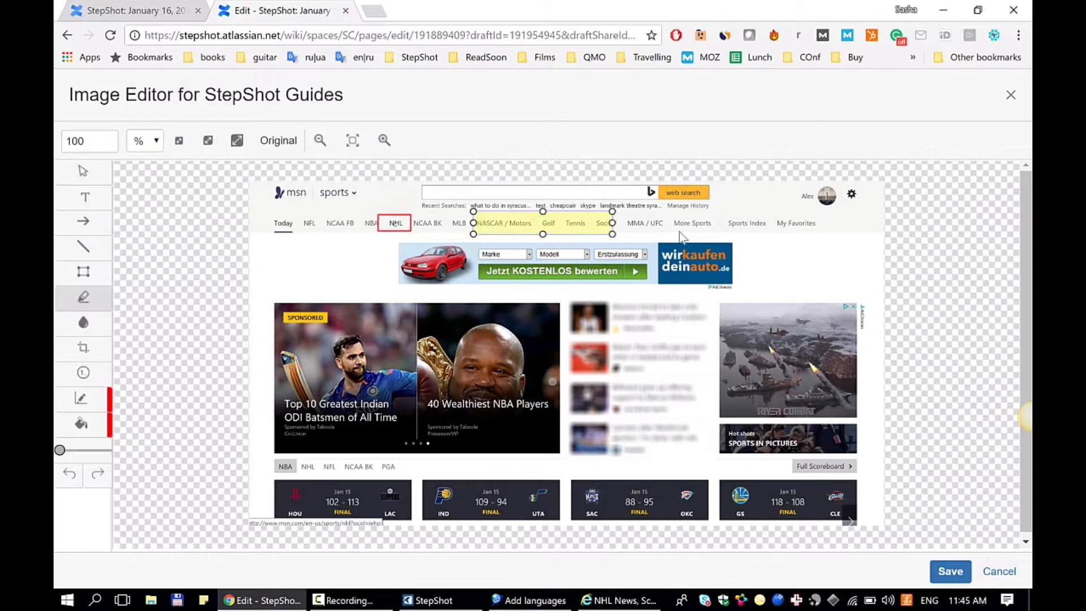
drag(683, 237, 774, 290)
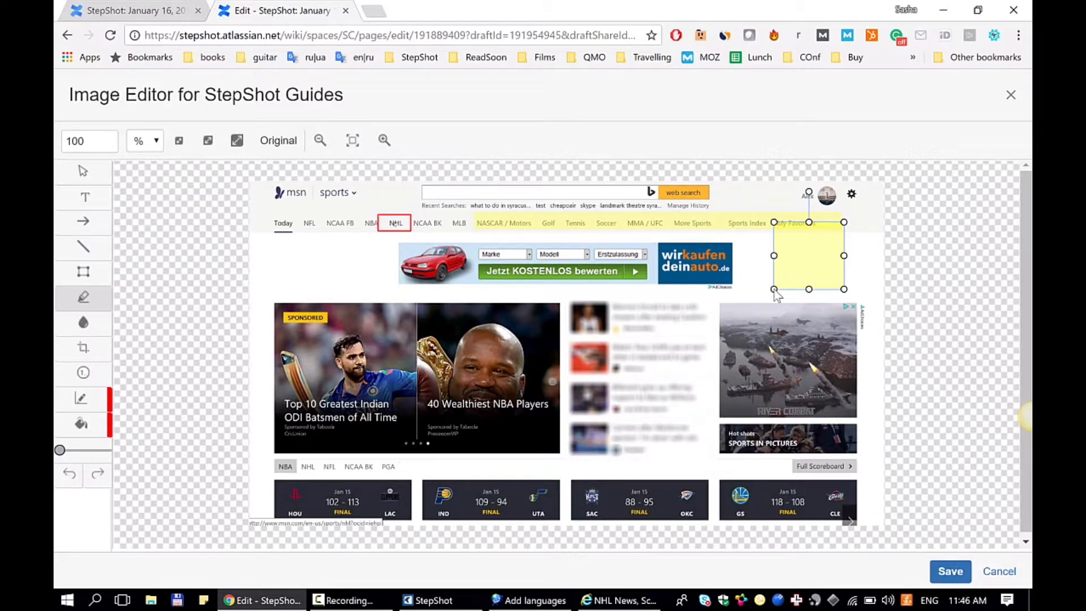
- Draw a nearly horizontal red line below the Today and NFL menu entries and save the edited image
click(81, 249)
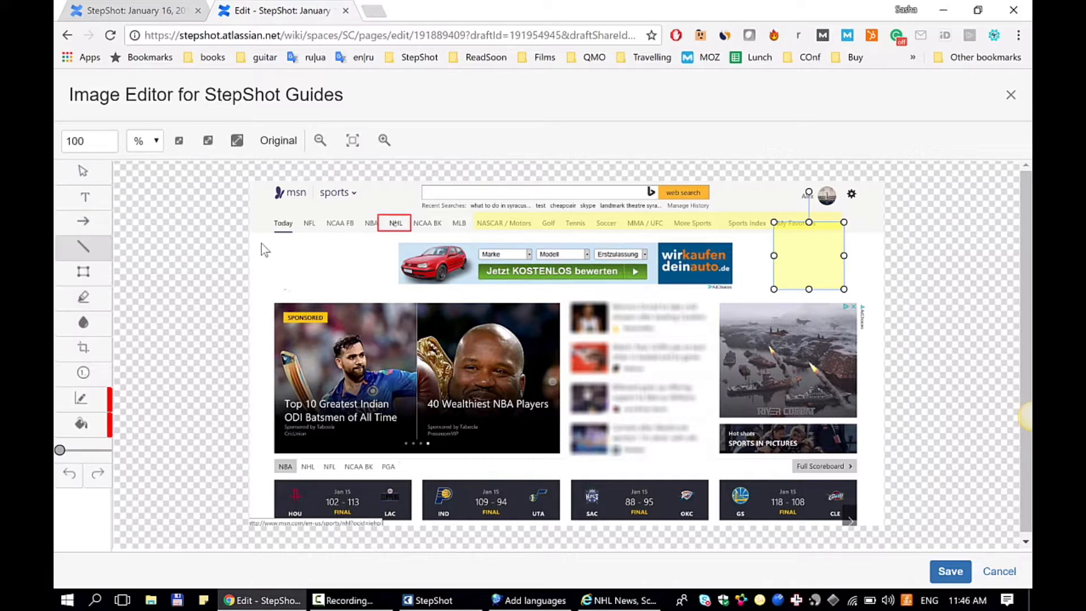
mouse_move(262, 243)
mouse_down()
mouse_move(374, 263)
mouse_move(367, 247)
mouse_up()
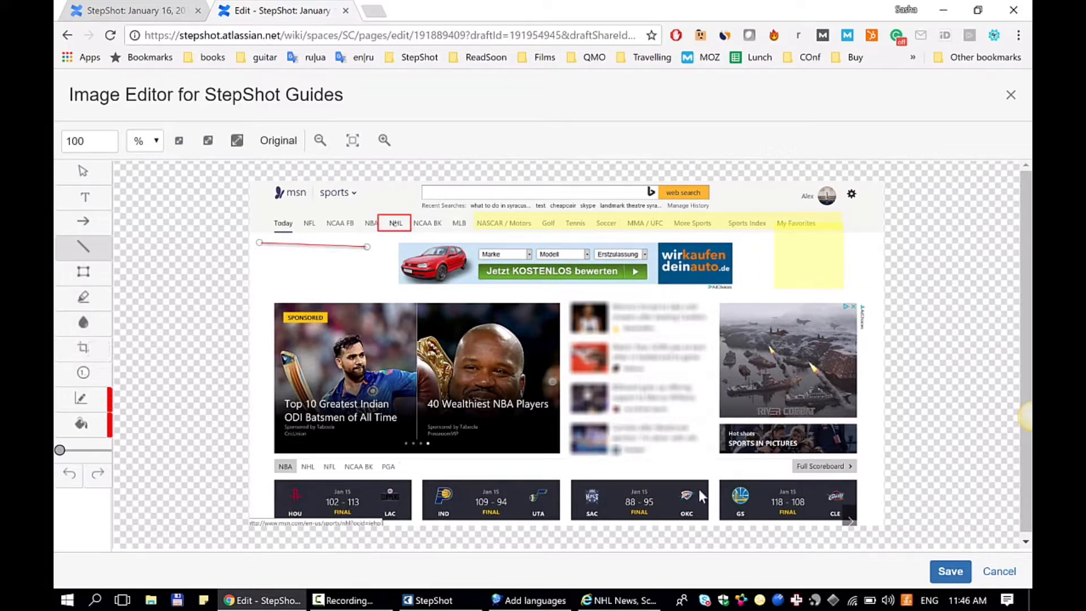
click(950, 572)
click(1010, 96)
- Publish the edited Confluence page and look over the republished steps
scroll(440, 486, up, 2)
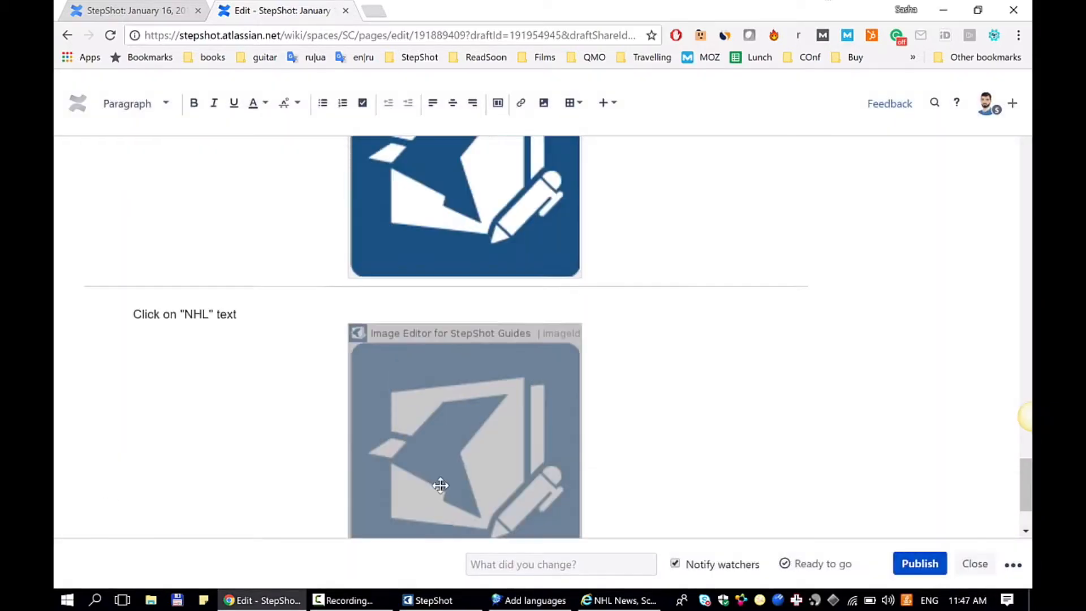
scroll(440, 485, up, 20)
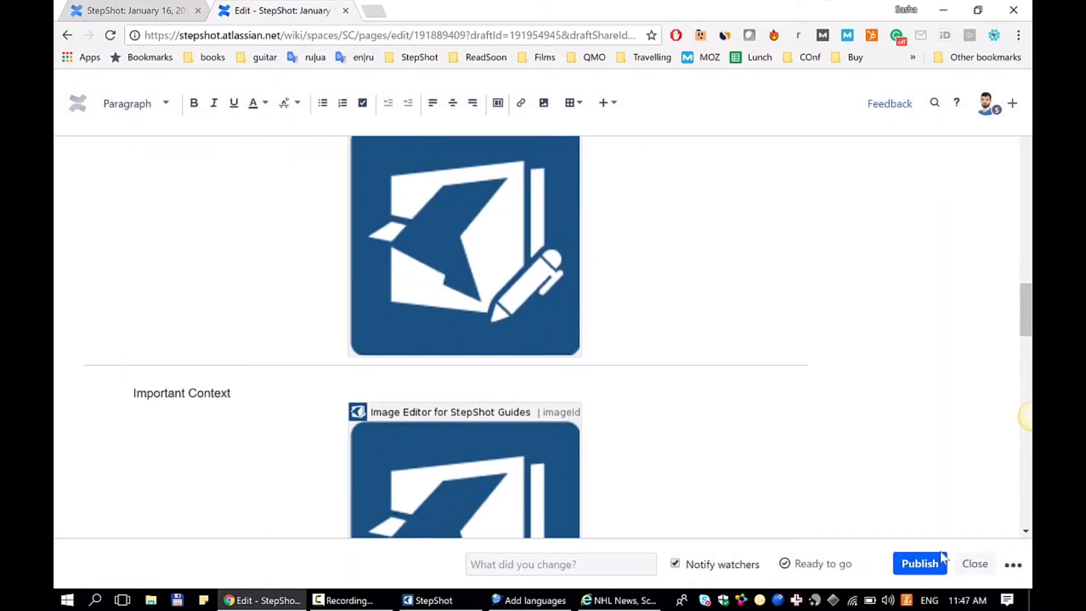
click(935, 563)
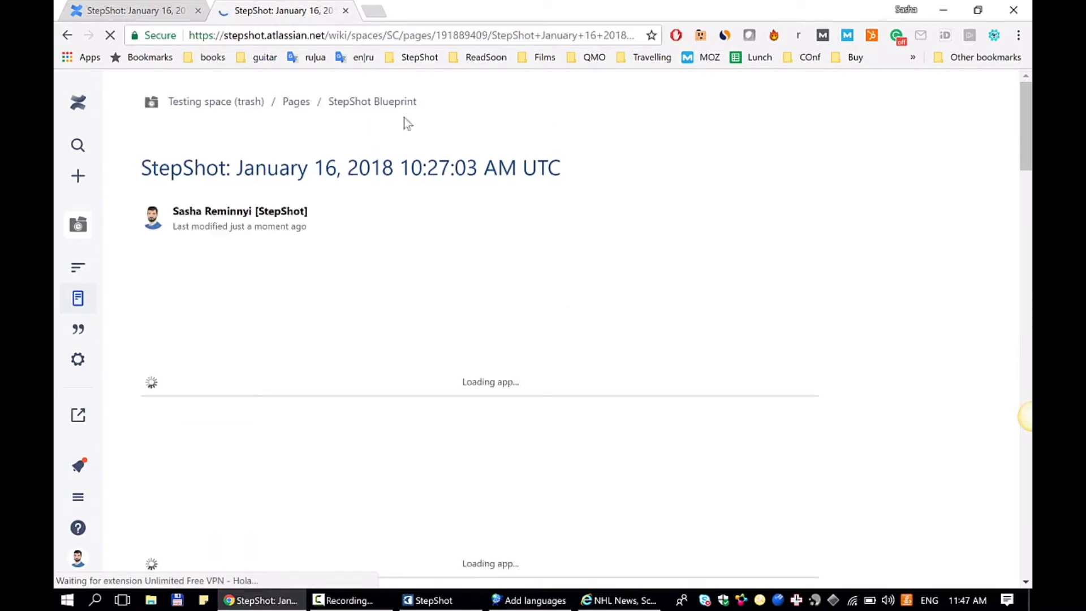
scroll(512, 167, down, 5)
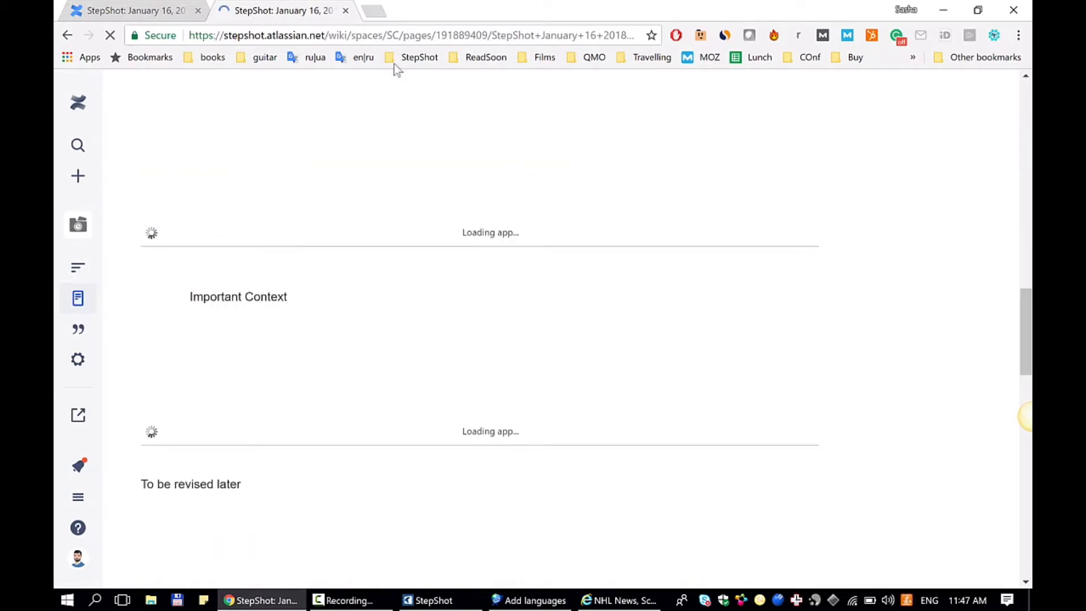